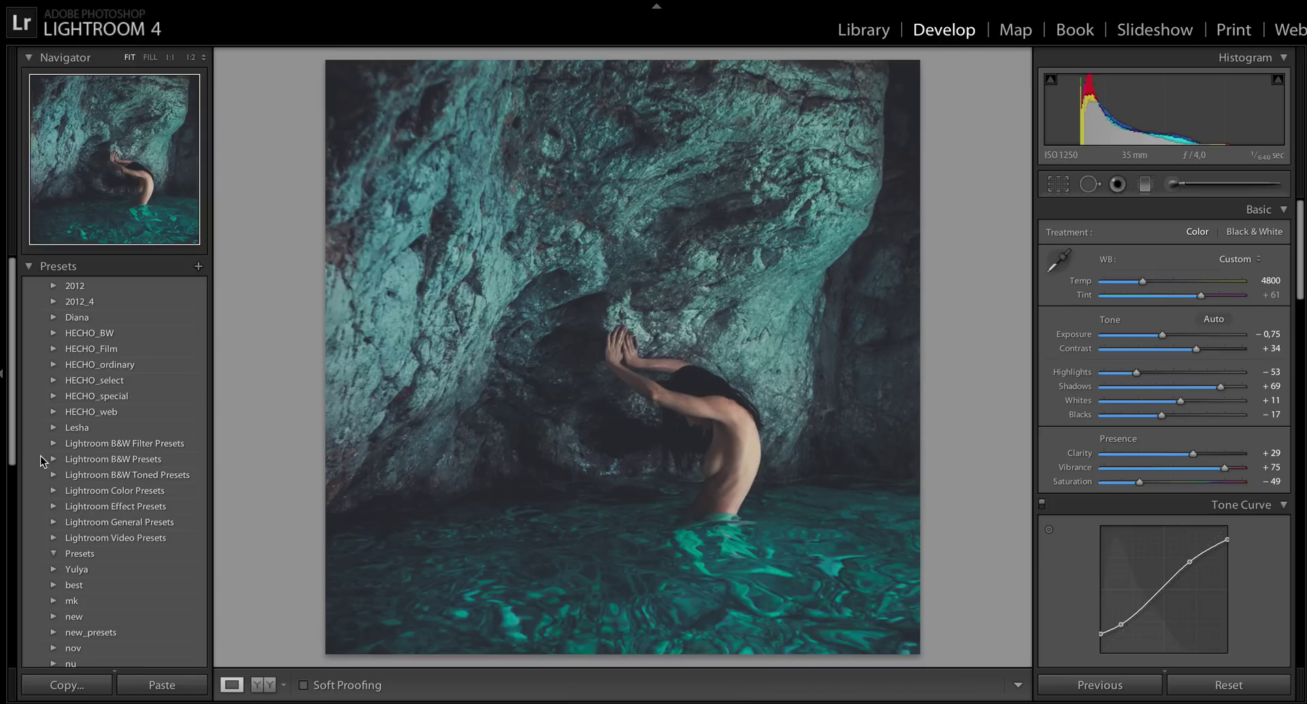
Expand the HECHO_select folder and scroll through its presets to preview them on the cave photo.
left_click(52, 381)
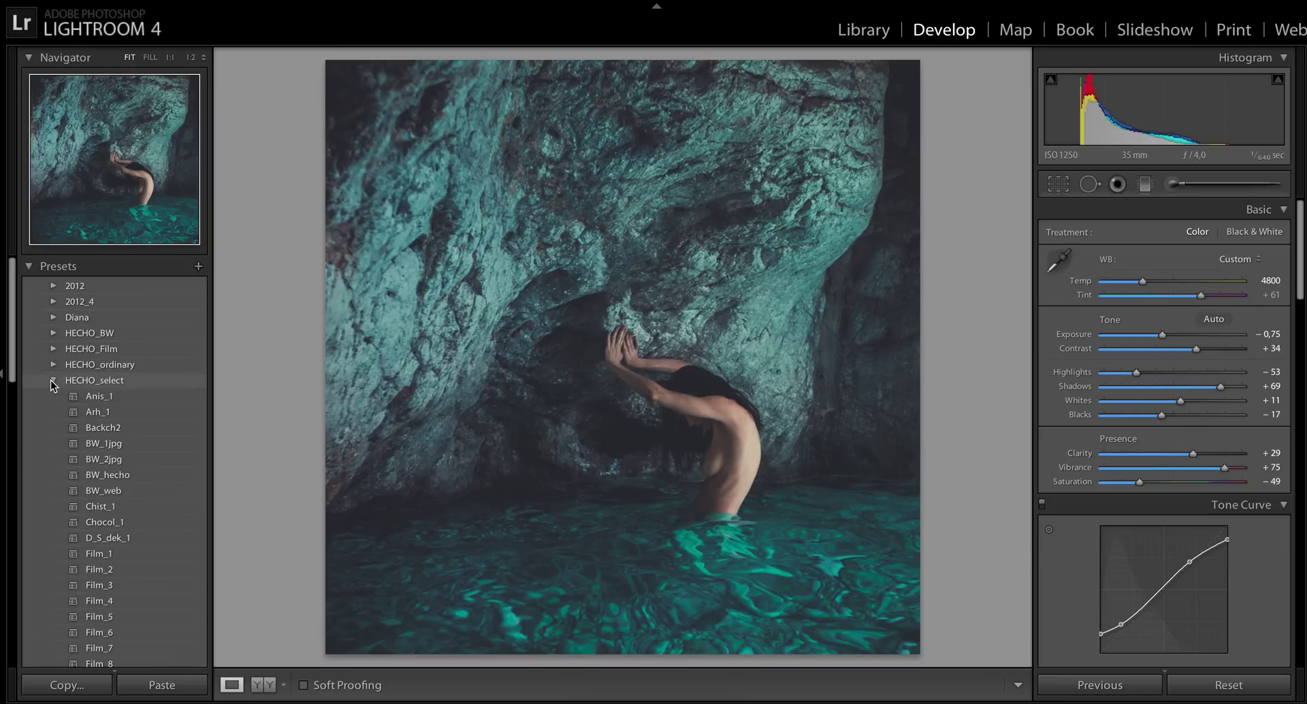
scroll(51, 383, "down", 5)
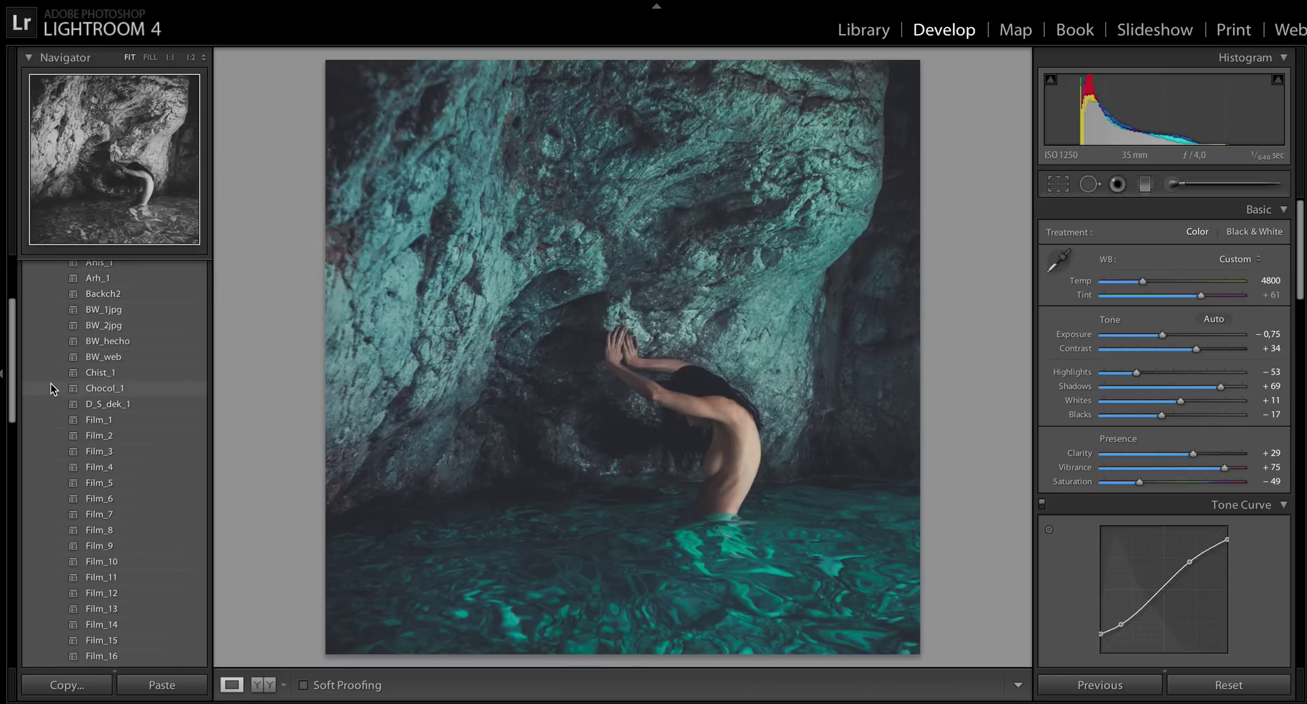
scroll(51, 382, "down", 9)
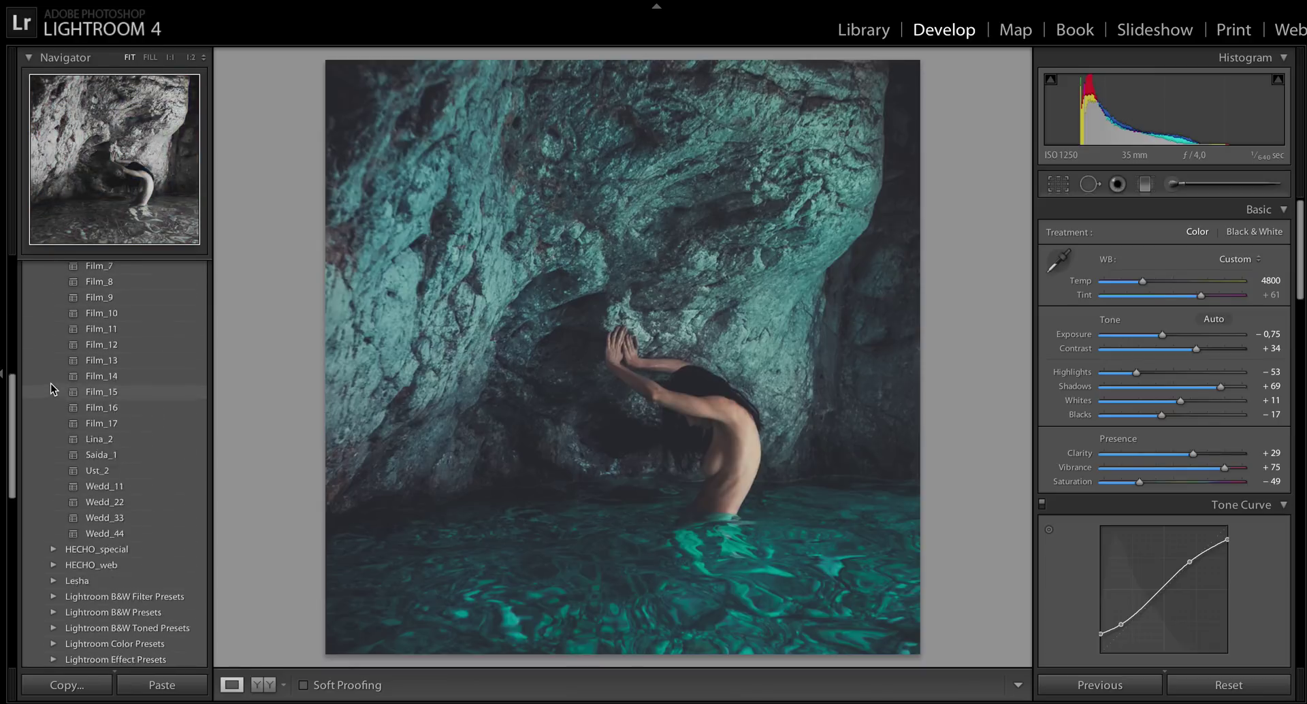
scroll(50, 383, "up", 10)
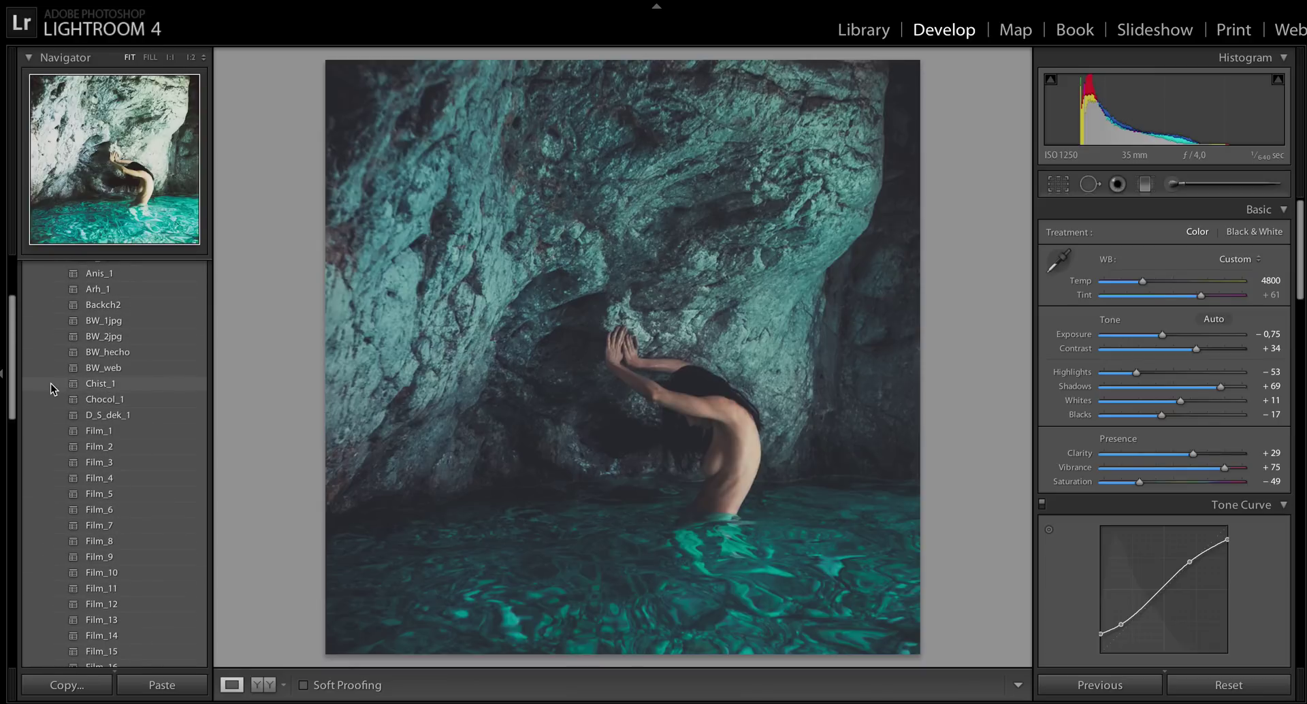
scroll(50, 383, "up", 2)
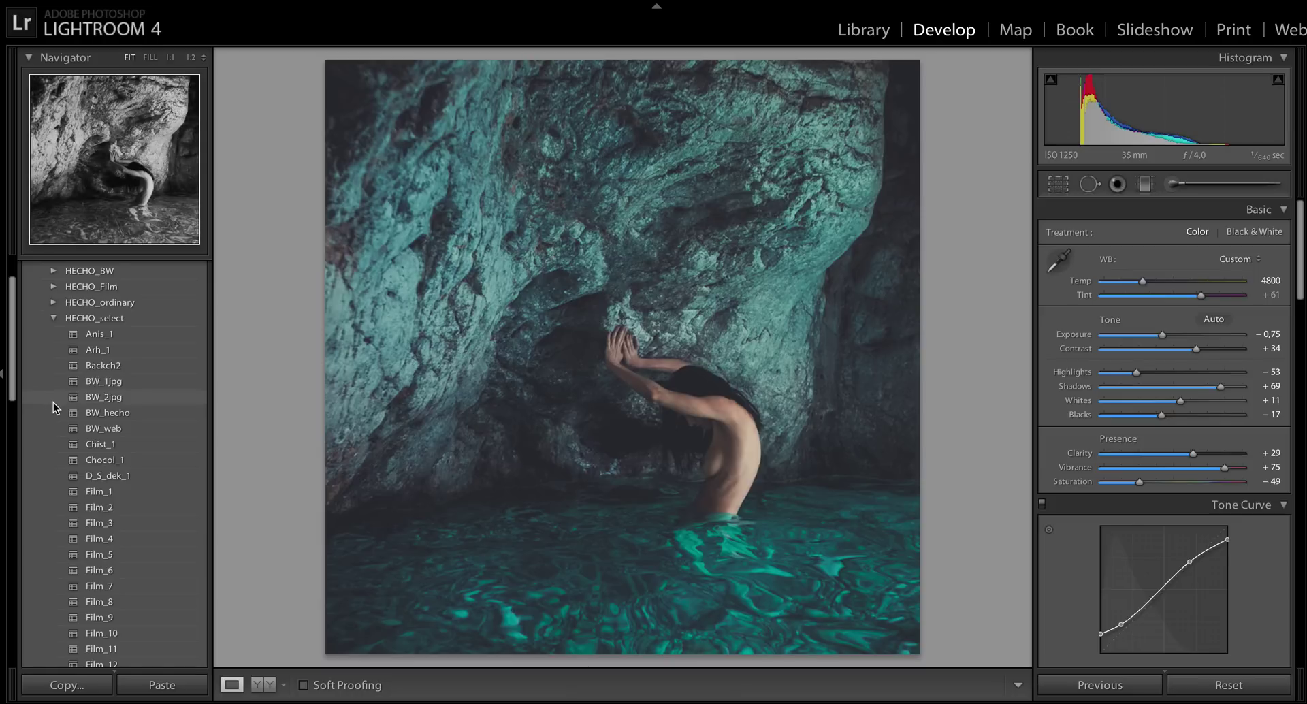
scroll(52, 402, "down", 1)
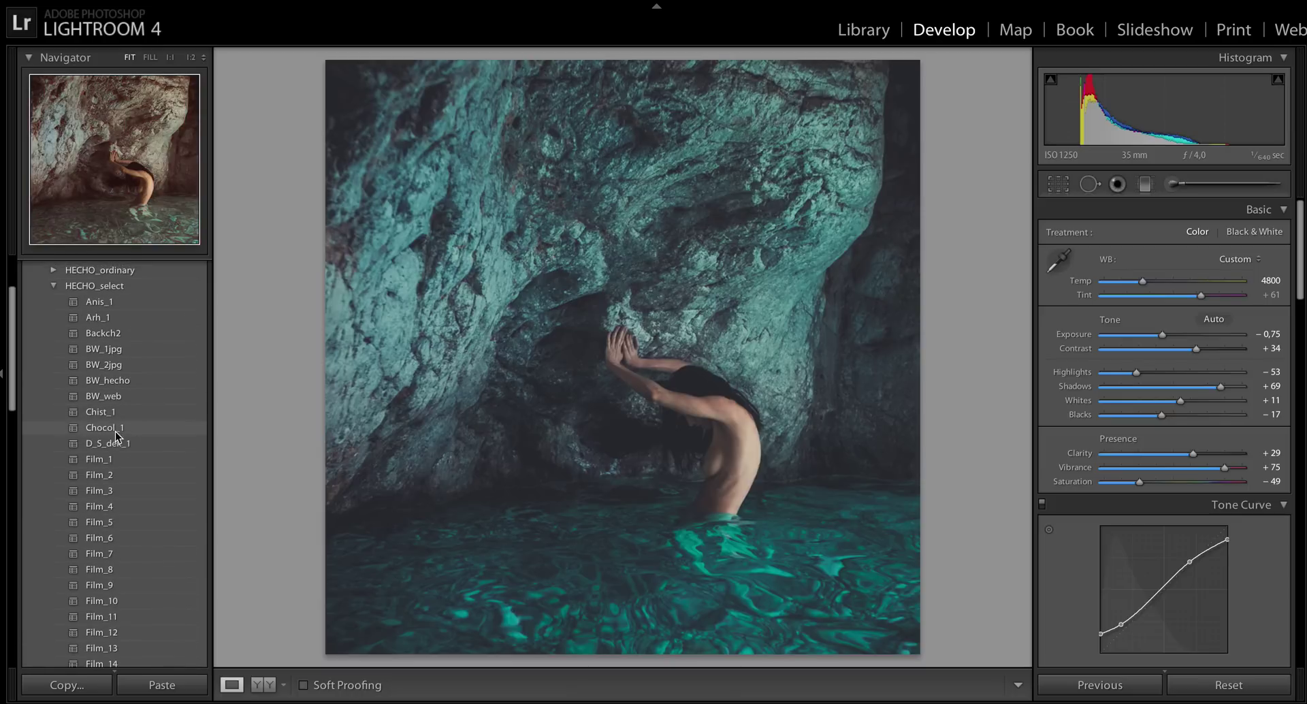
After trying Anis_1, apply Chocol_1 to the cave photo with Temp 5269 and Exposure −0.45.
left_click(110, 307)
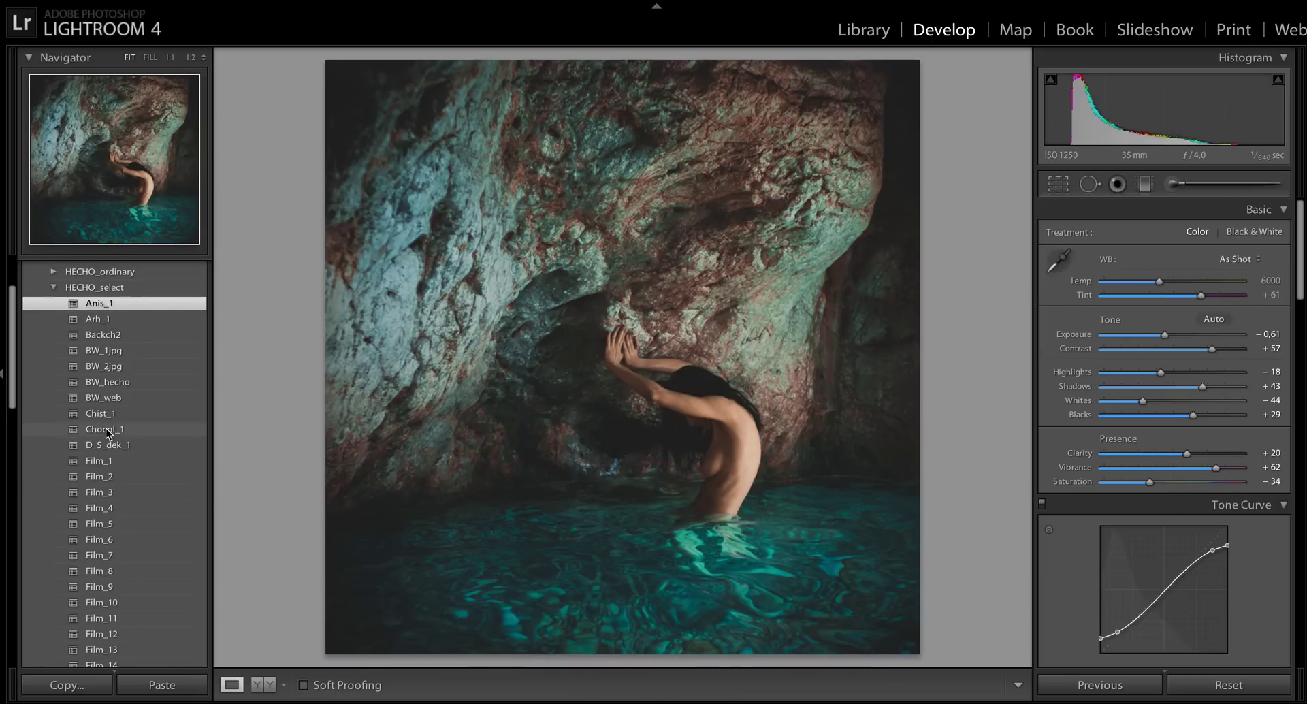
left_click(107, 431)
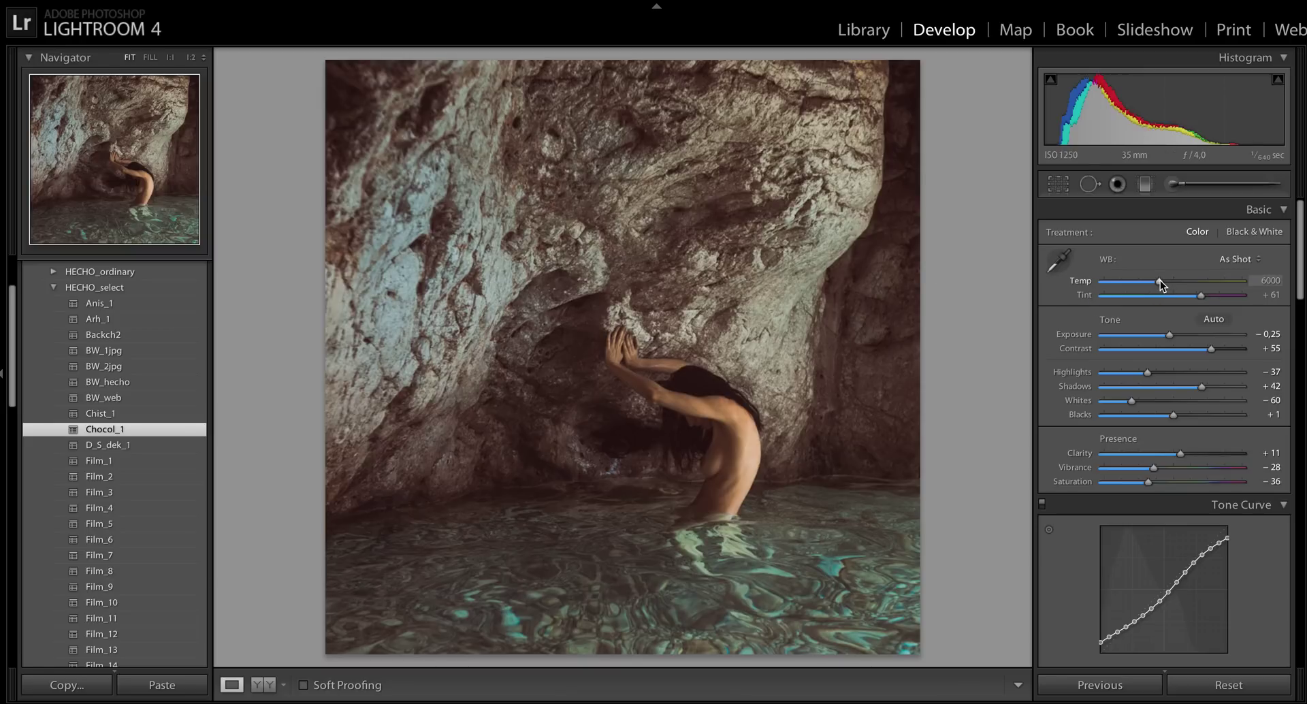
left_click_drag(1161, 285, 1149, 285)
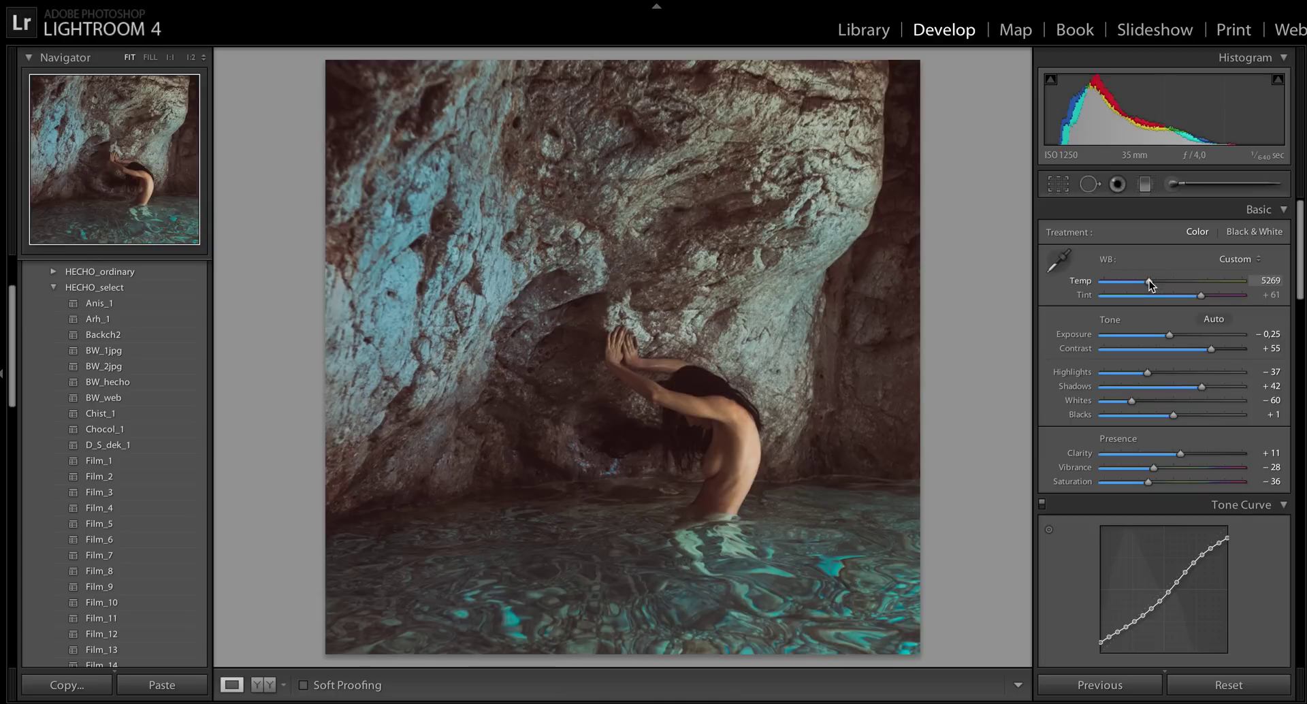
left_click_drag(1169, 335, 1167, 335)
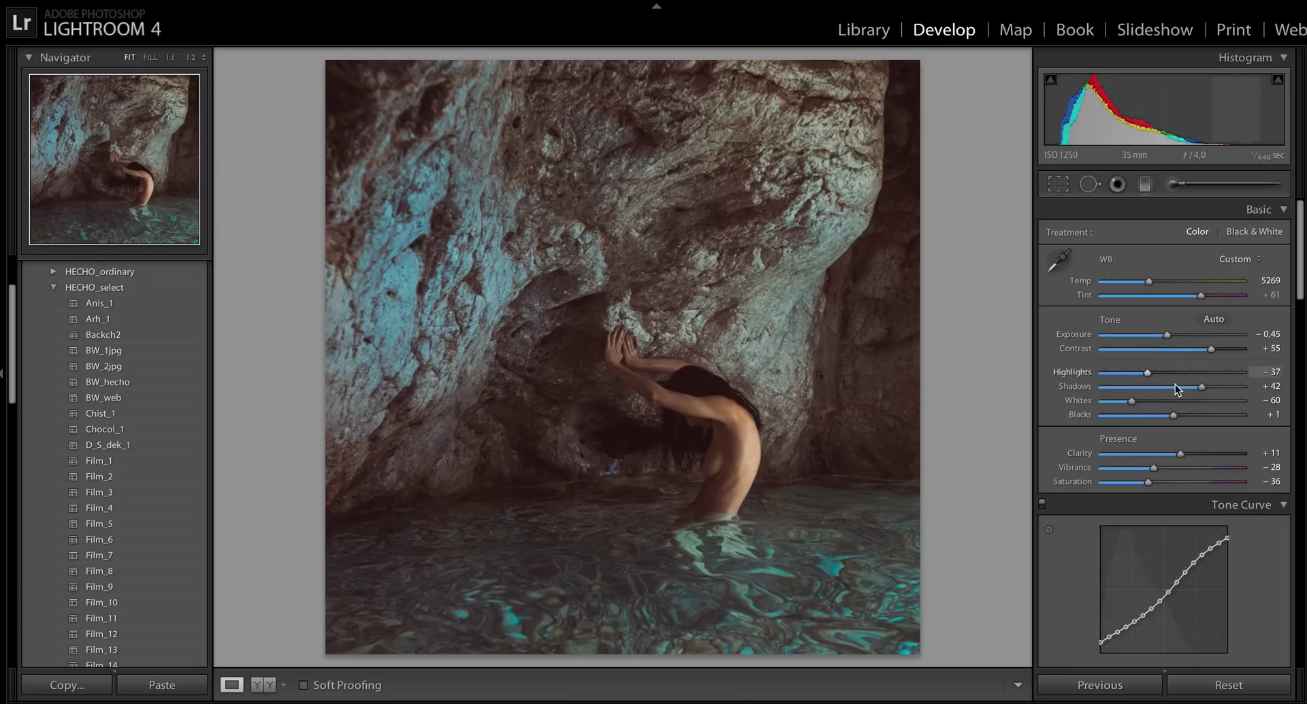
Try Film_3, then apply Film_7 to the cave photo and browse the remaining presets.
left_click(96, 494)
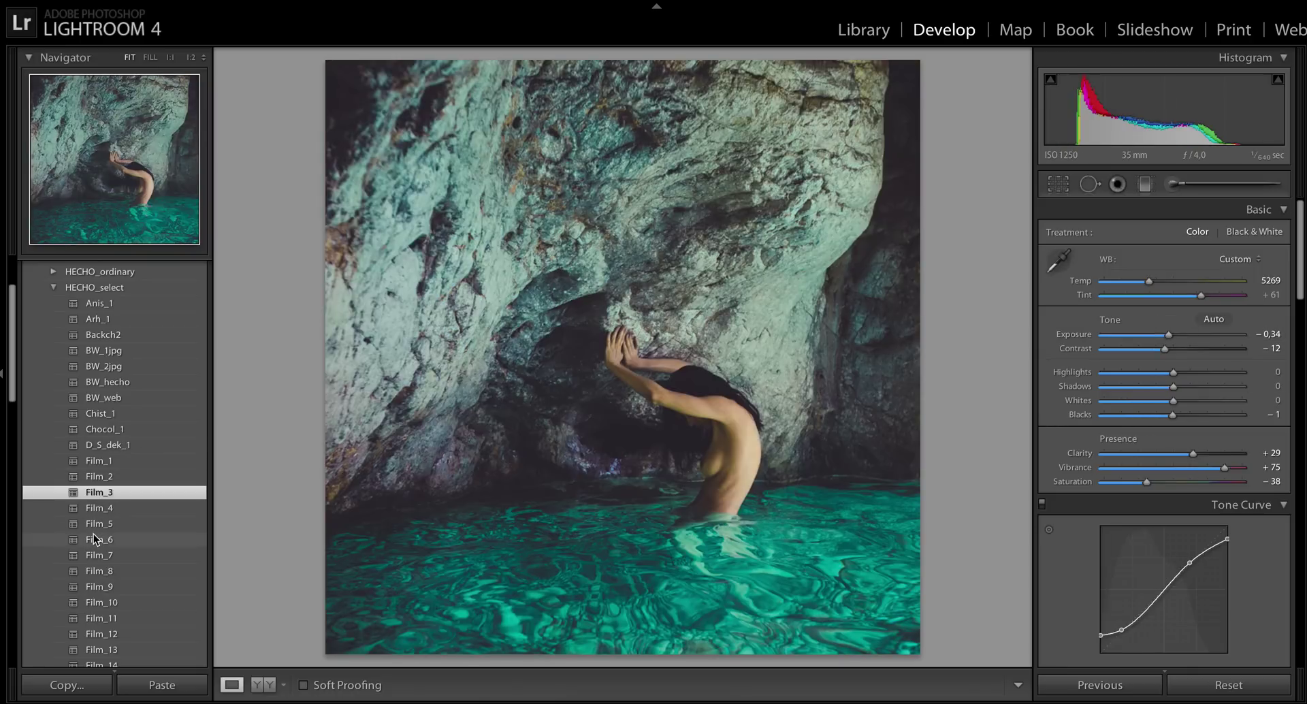
left_click(96, 557)
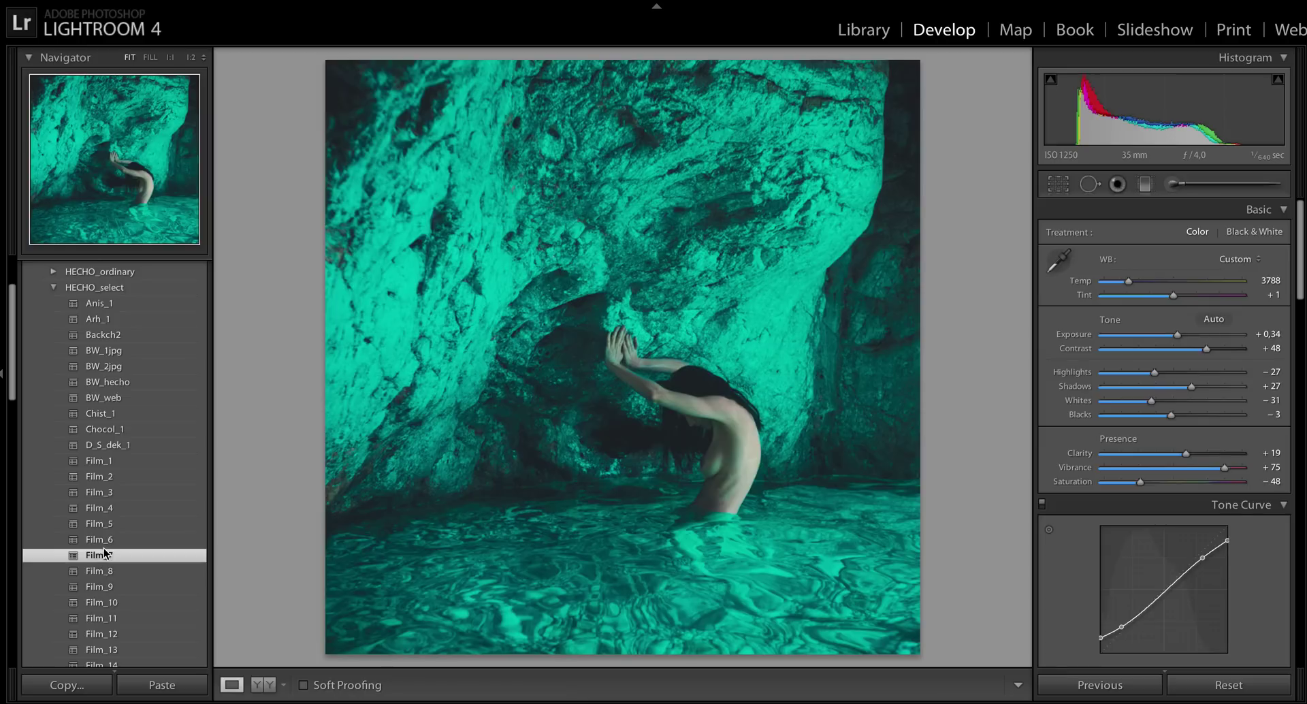
scroll(113, 523, "down", 2)
scroll(113, 523, "up", 3)
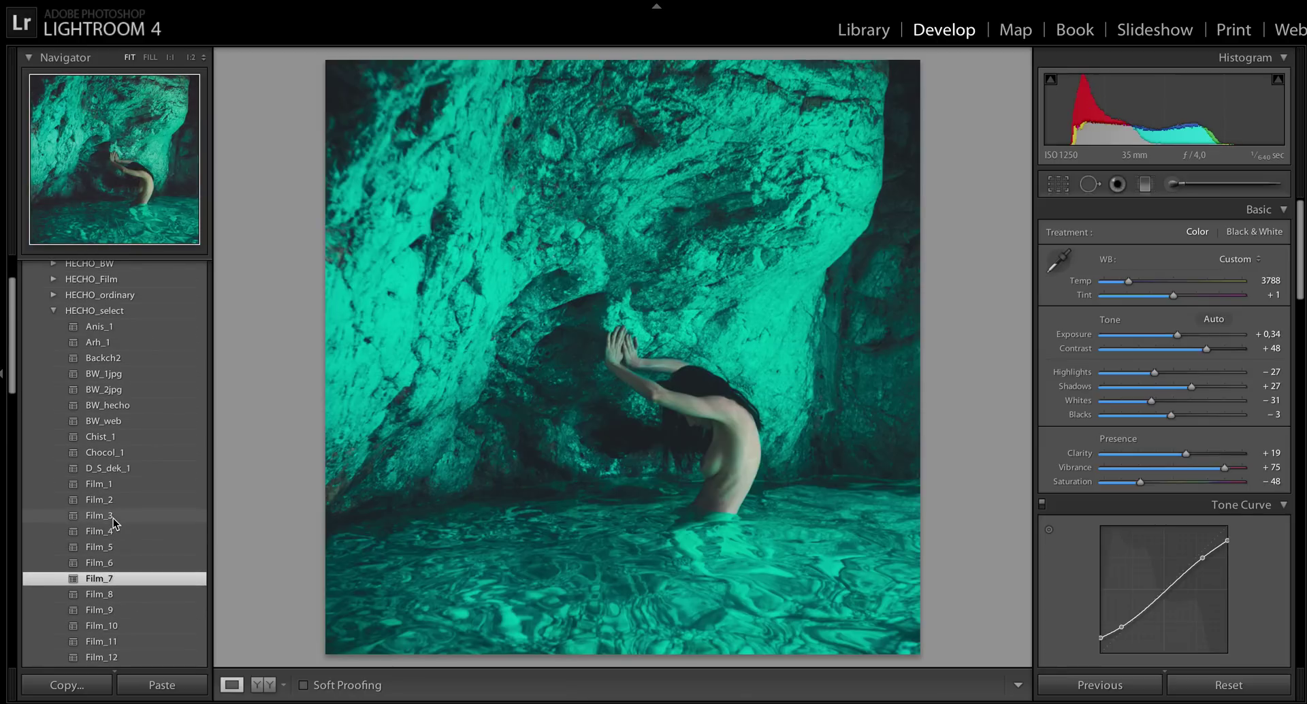
scroll(113, 522, "down", 4)
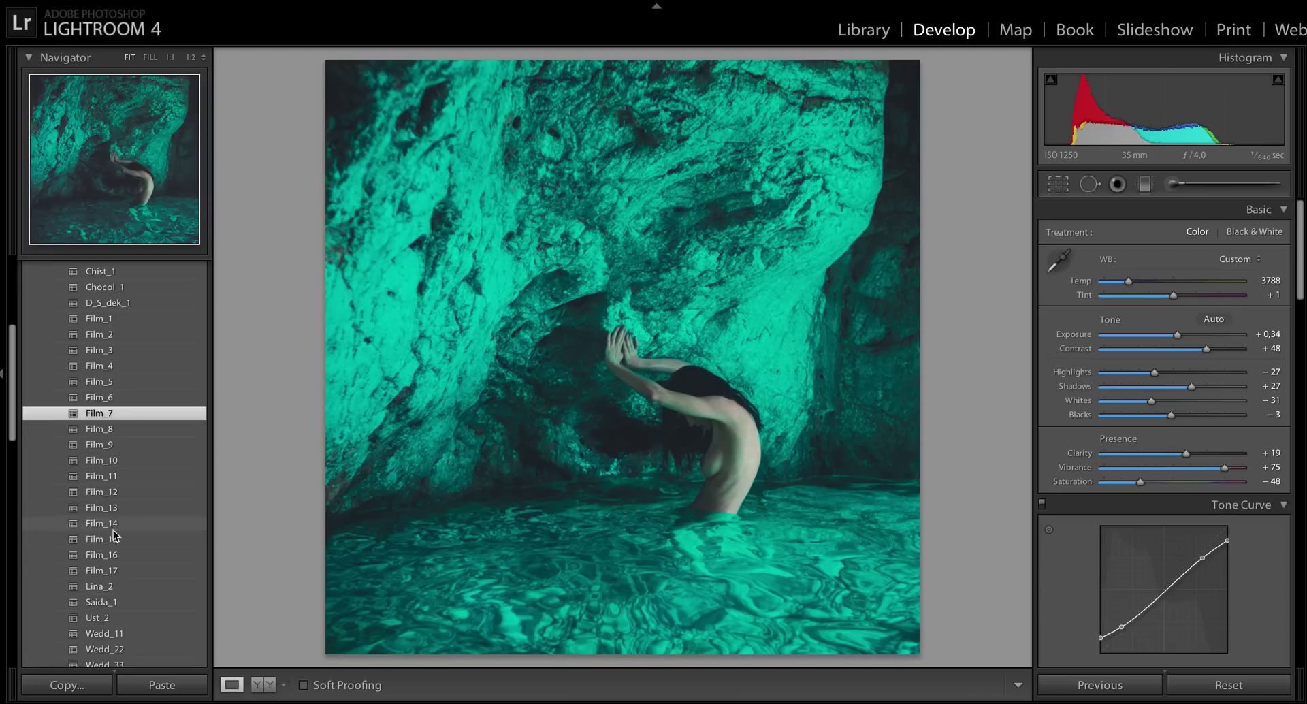
scroll(116, 420, "down", 2)
scroll(116, 420, "down", 3)
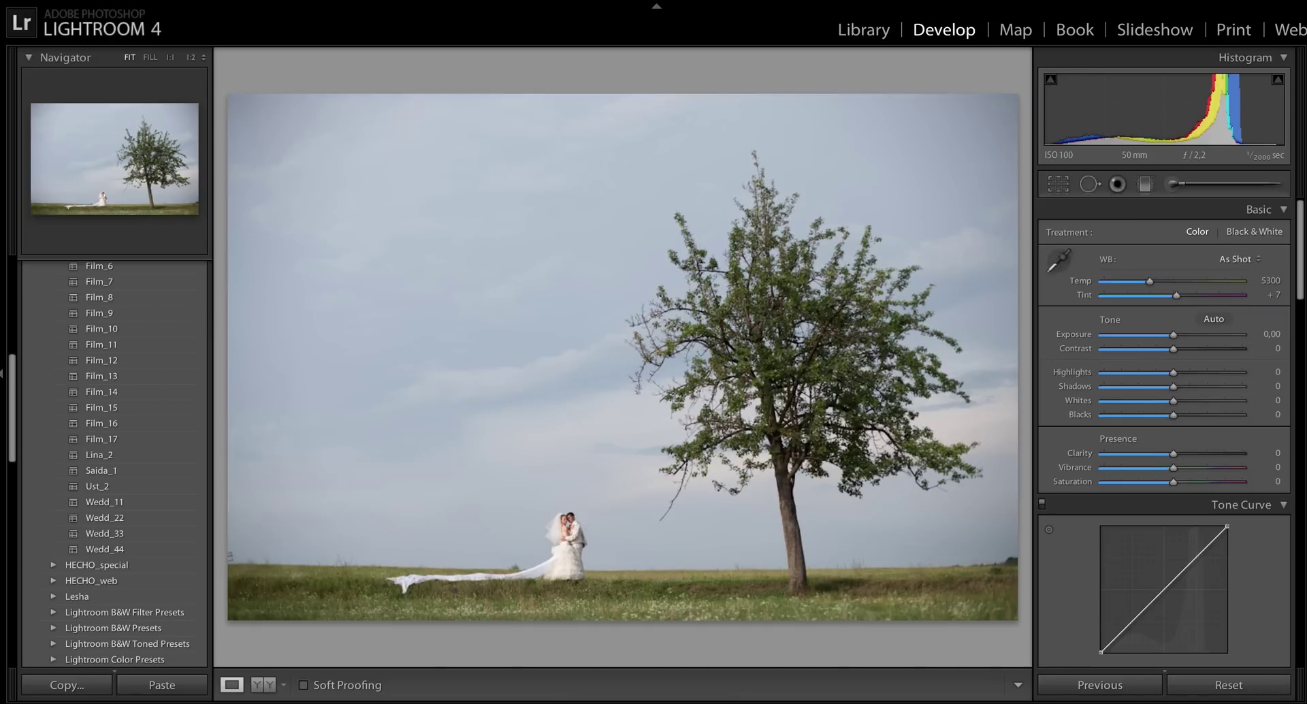
After testing Wedd_11, apply Wedd_22 to the tree photo with Exposure −0.50, then go to the next photo.
left_click(124, 502)
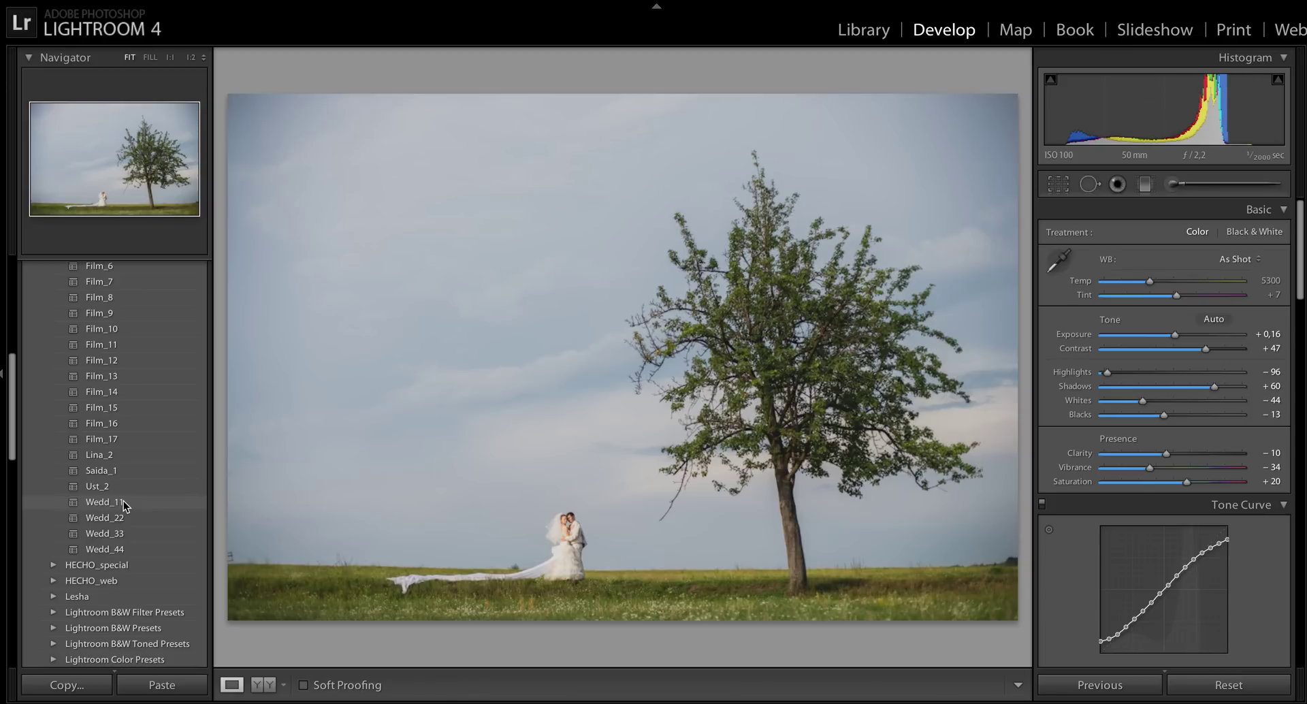
left_click_drag(1175, 334, 1169, 337)
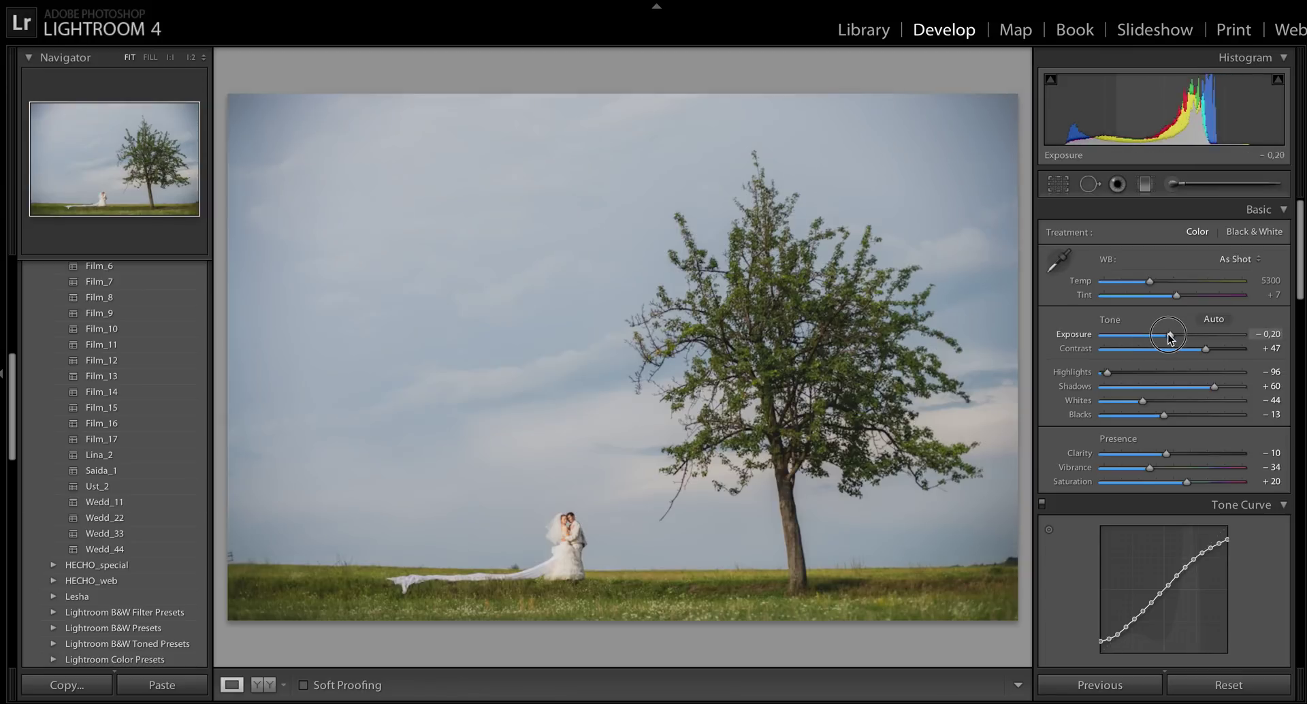
left_click(111, 518)
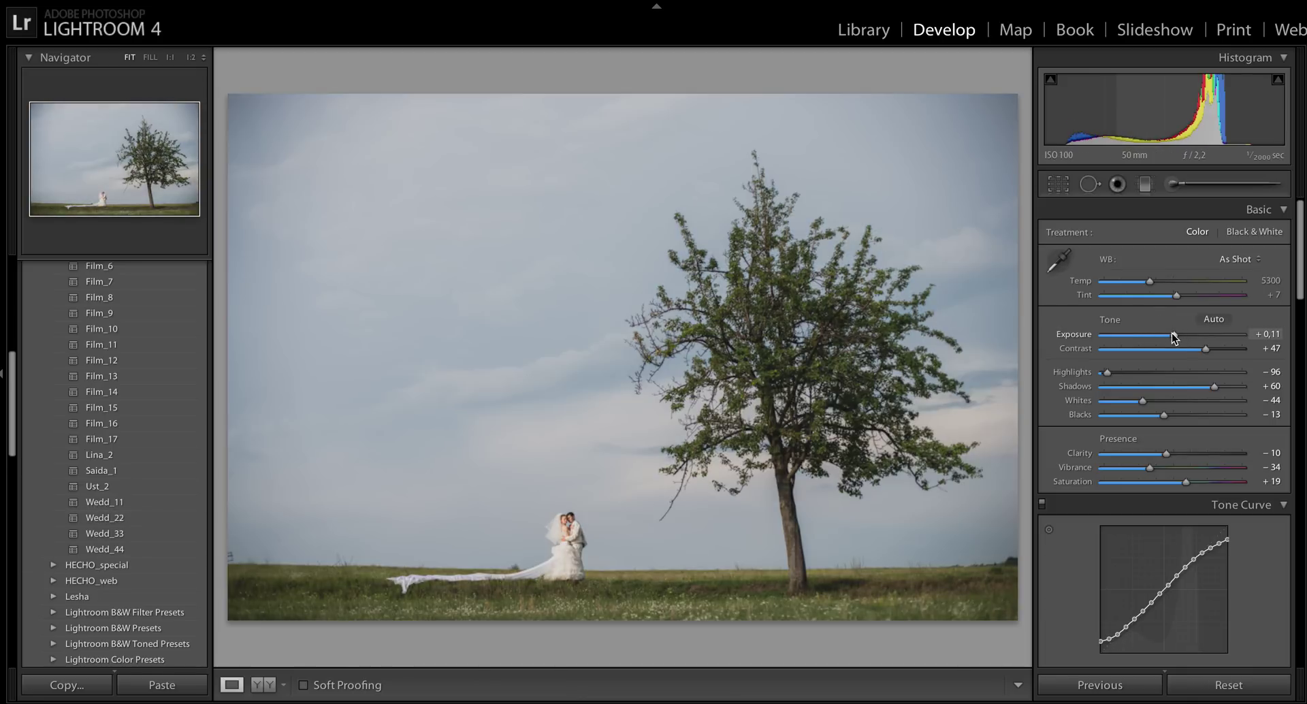
left_click_drag(1173, 337, 1167, 340)
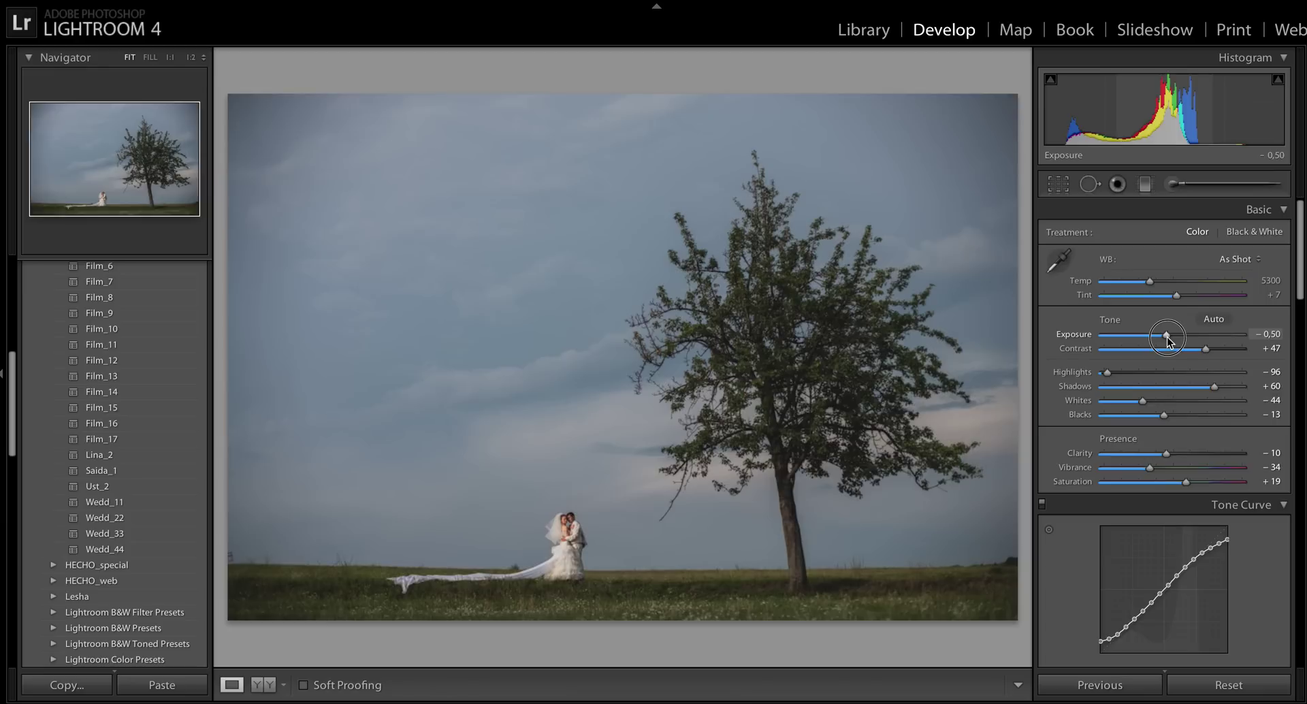
key("Right")
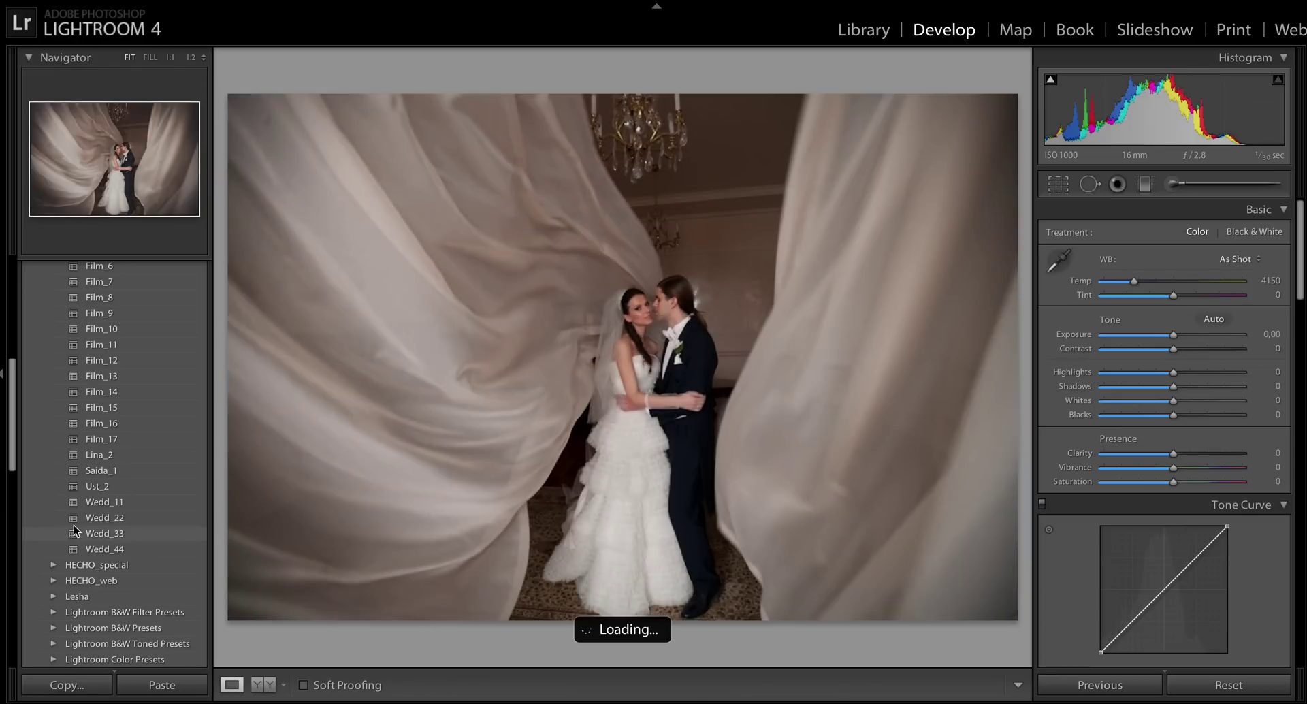
Compare Wedd_22 and Wedd_33, then apply Wedd_44 to the drapes photo.
left_click(110, 520)
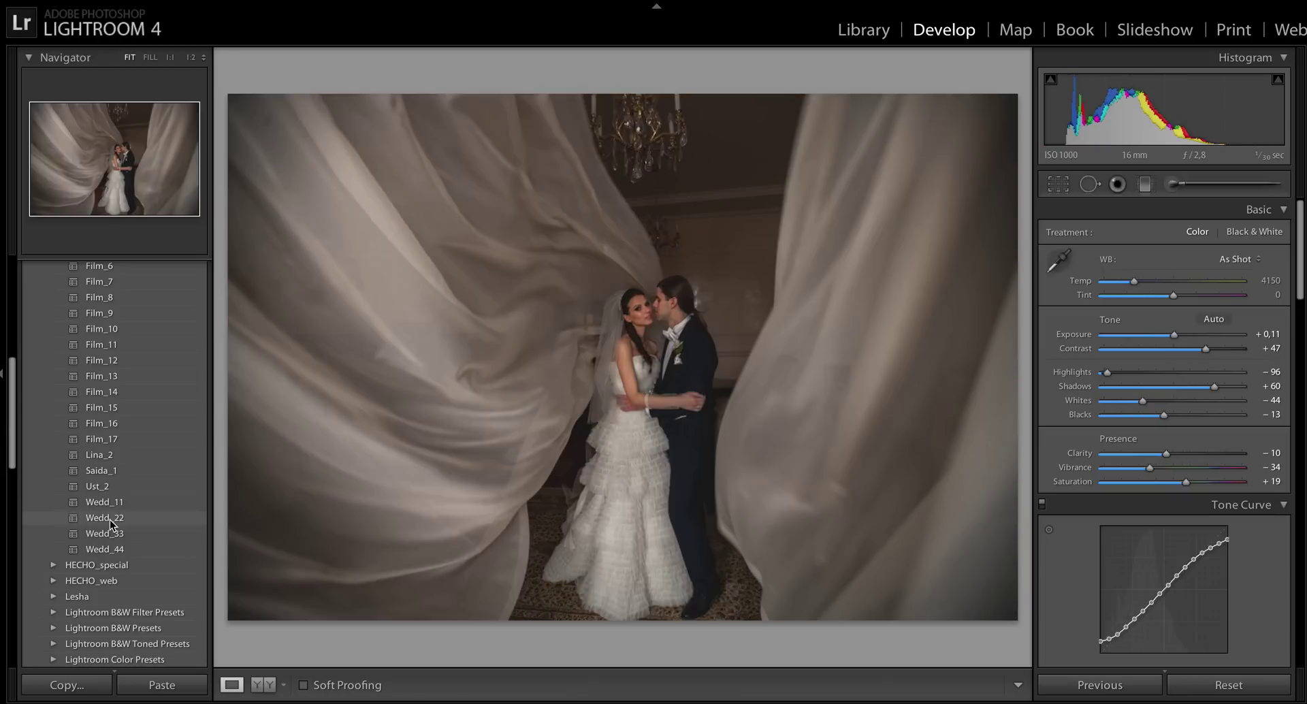
left_click(112, 535)
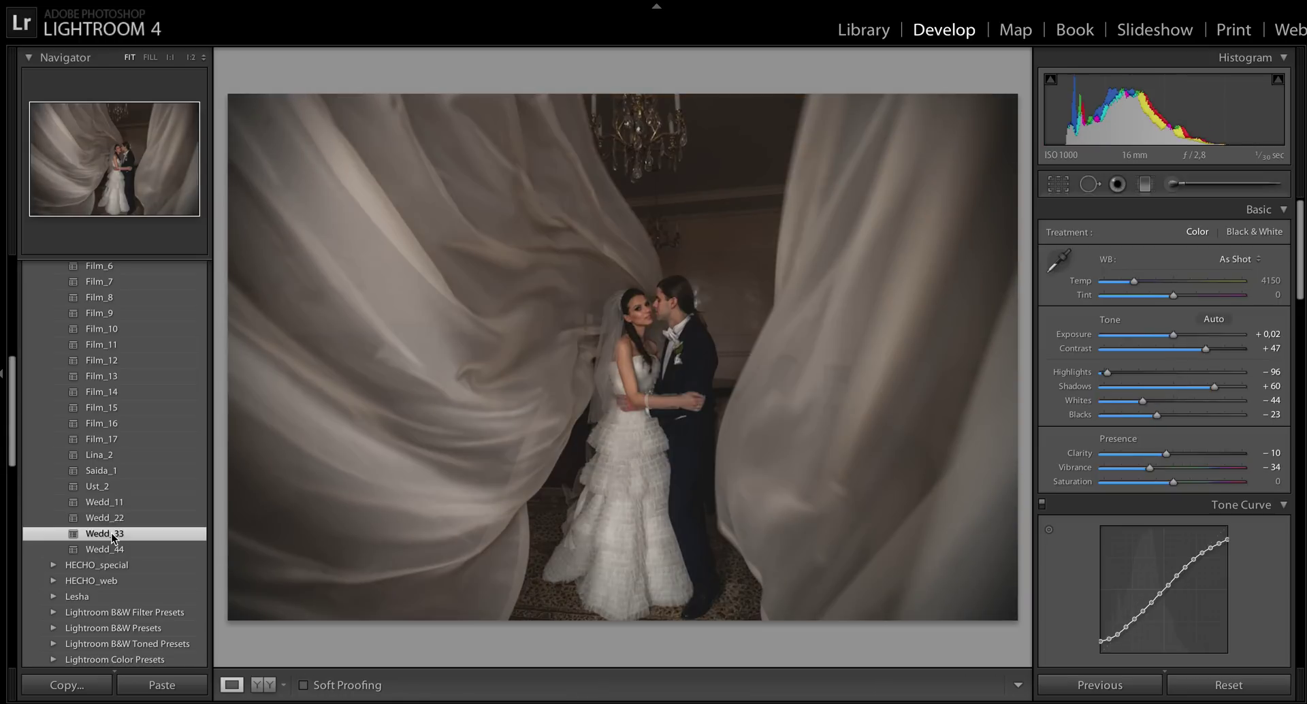
left_click(115, 550)
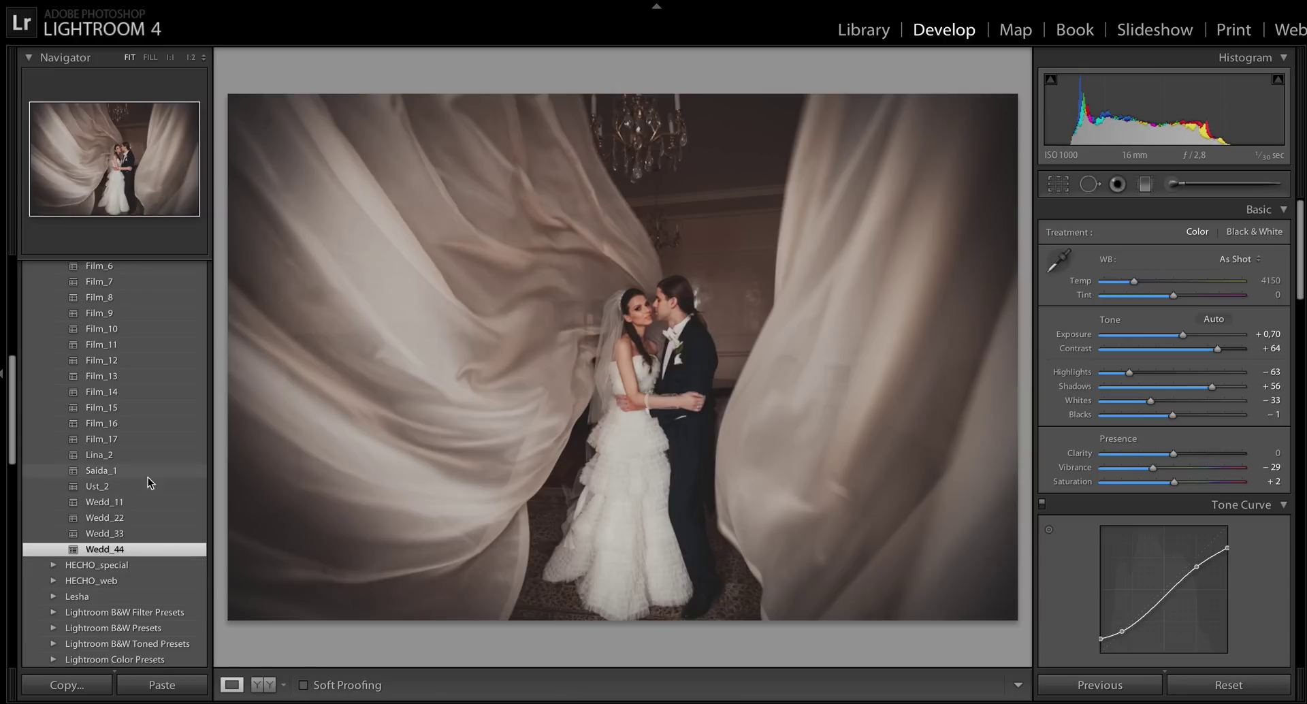
scroll(143, 485, "up", 5)
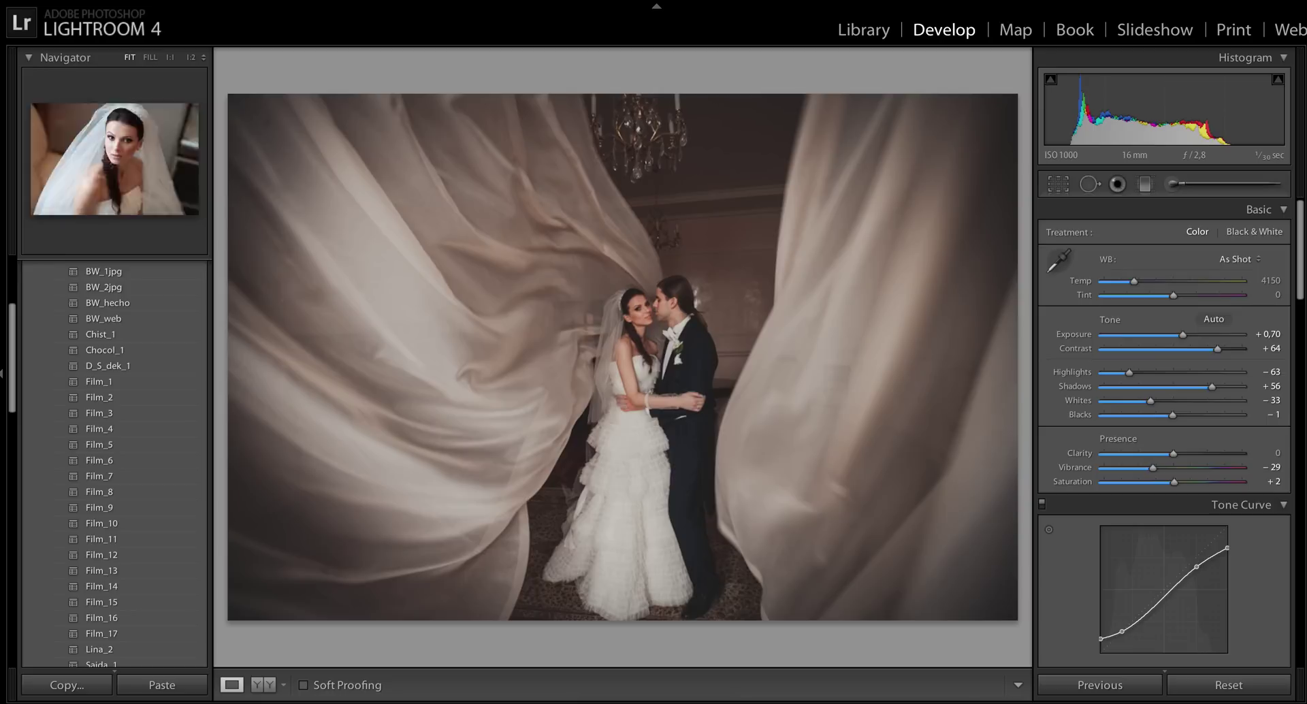
On the windmill photo, try BW_1jpg, apply BW_hecho, then advance to the hat couple photo.
key("Right")
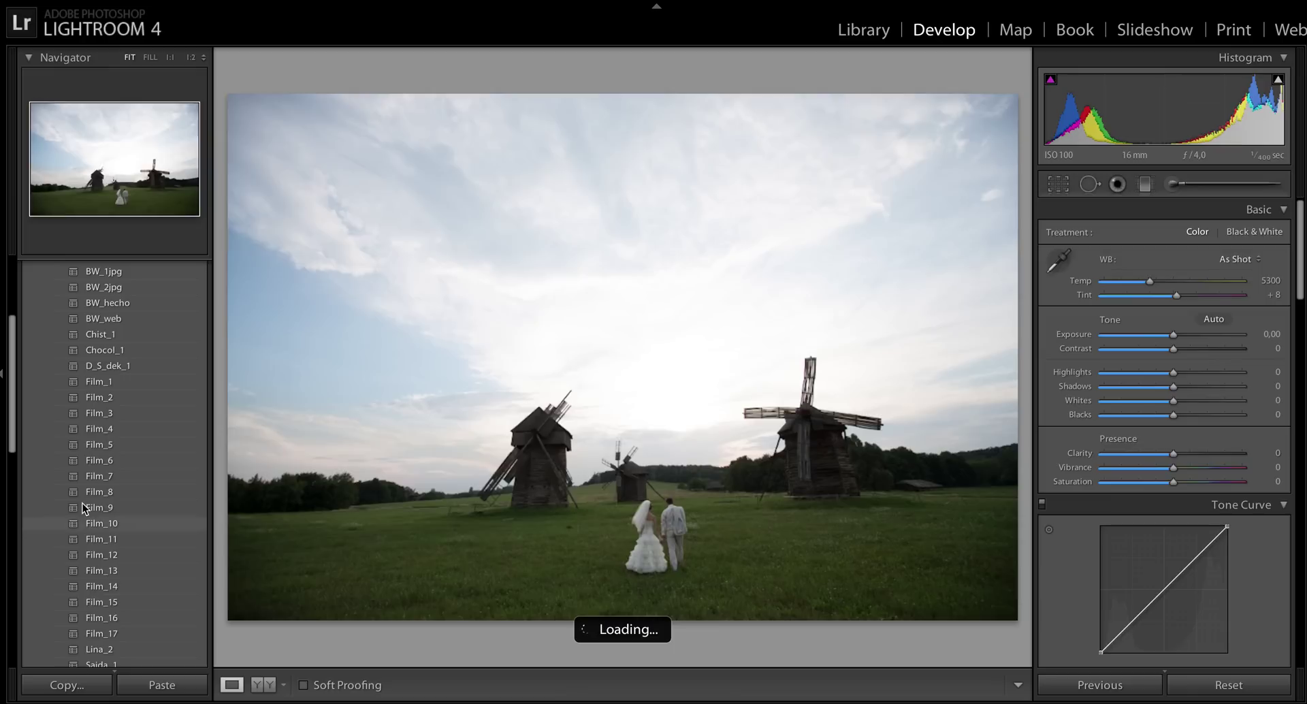
scroll(92, 432, "up", 4)
scroll(99, 415, "up", 1)
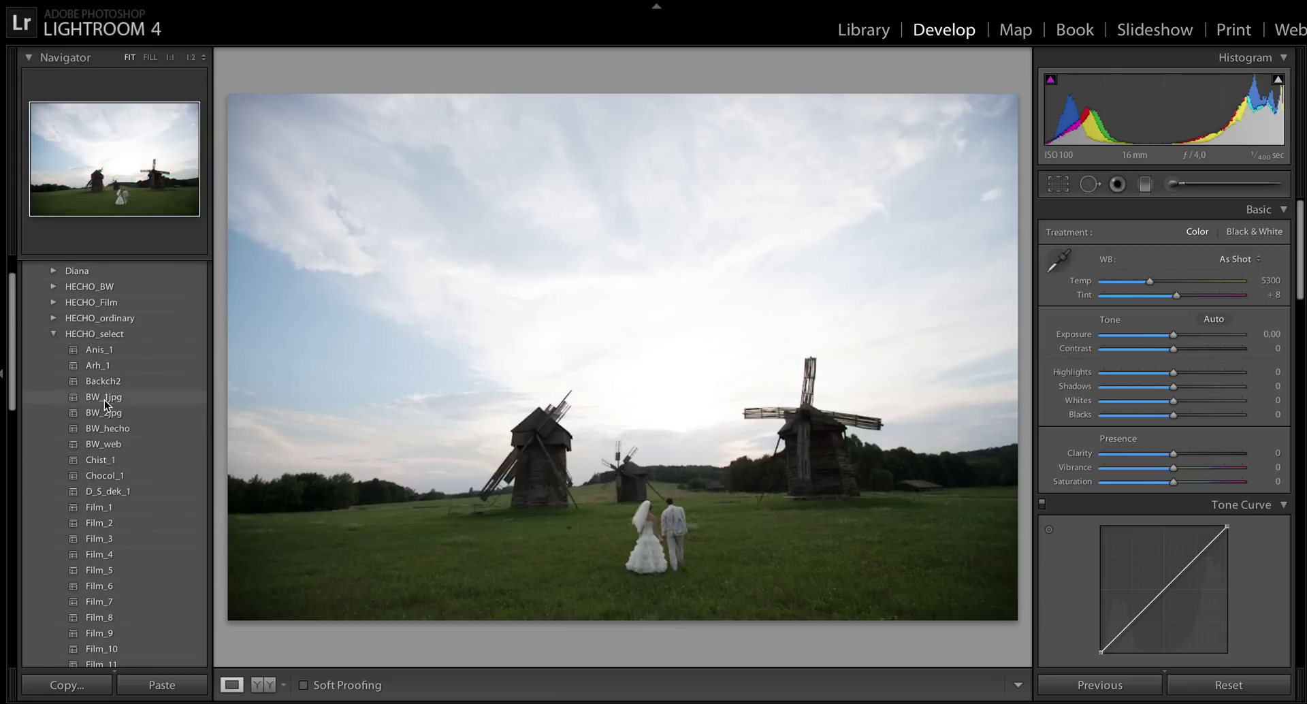
left_click(106, 397)
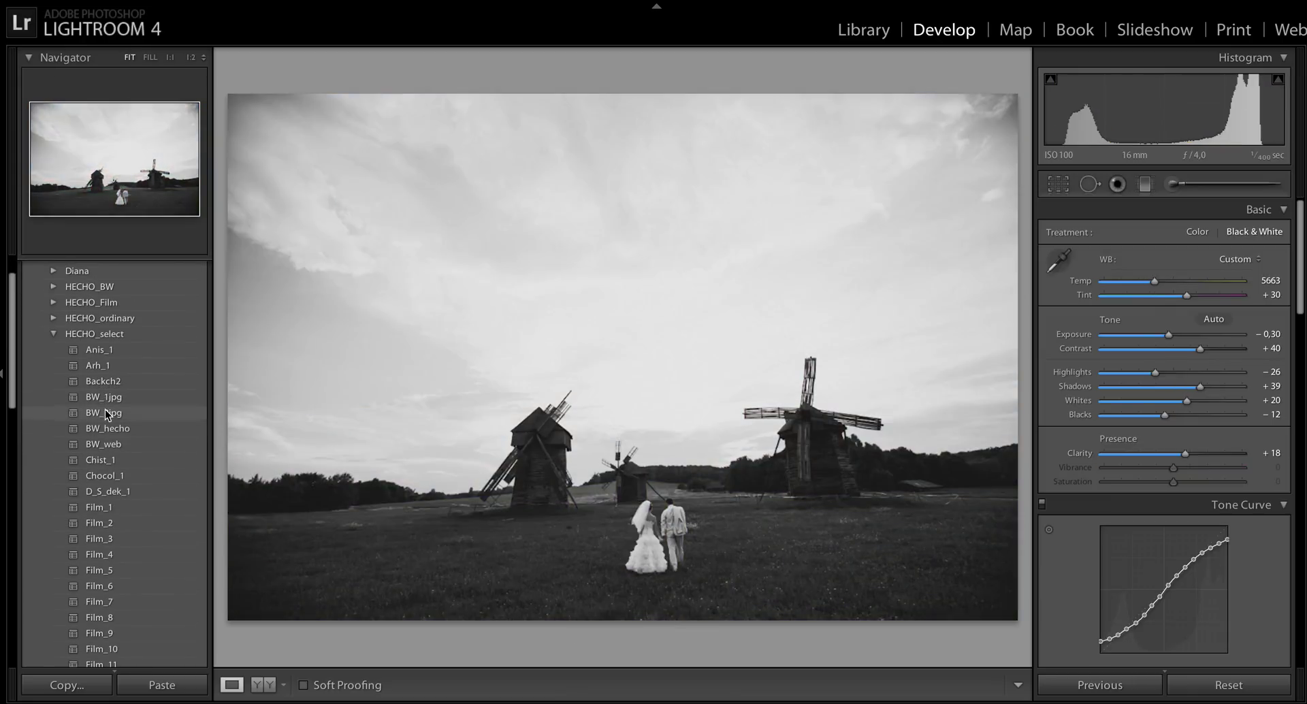
left_click(109, 428)
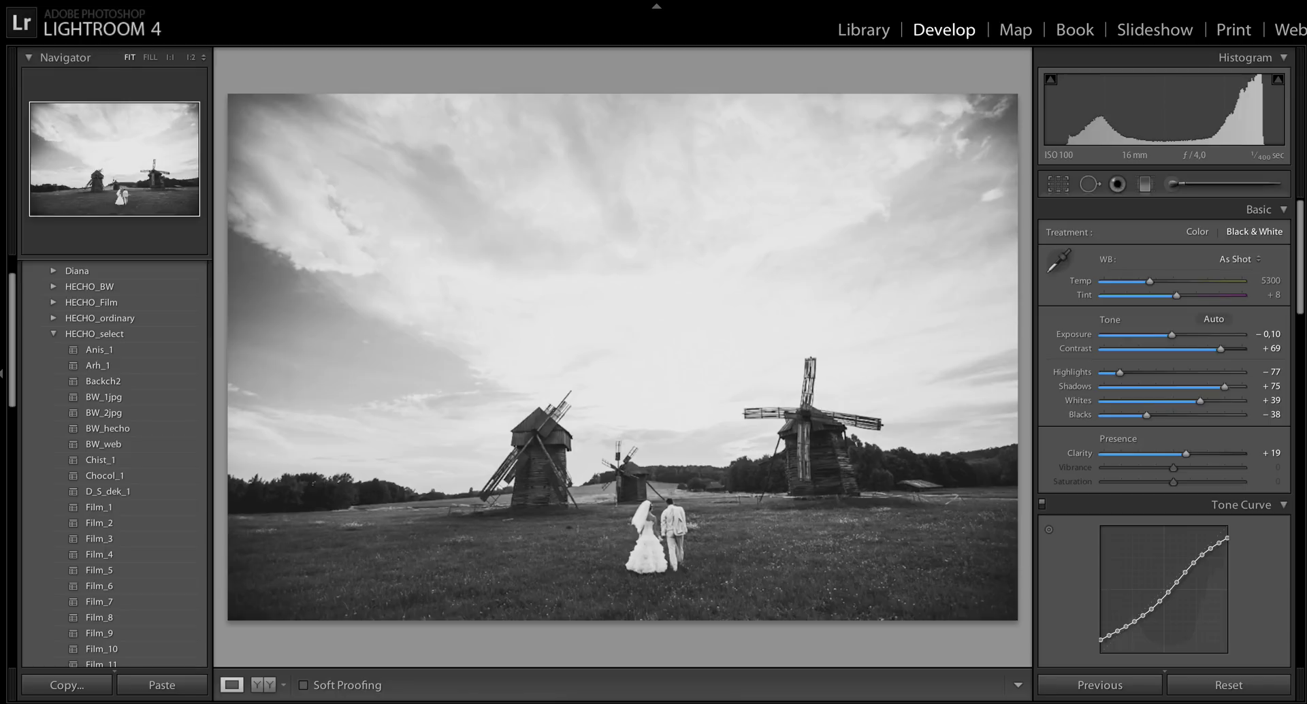
key("Right")
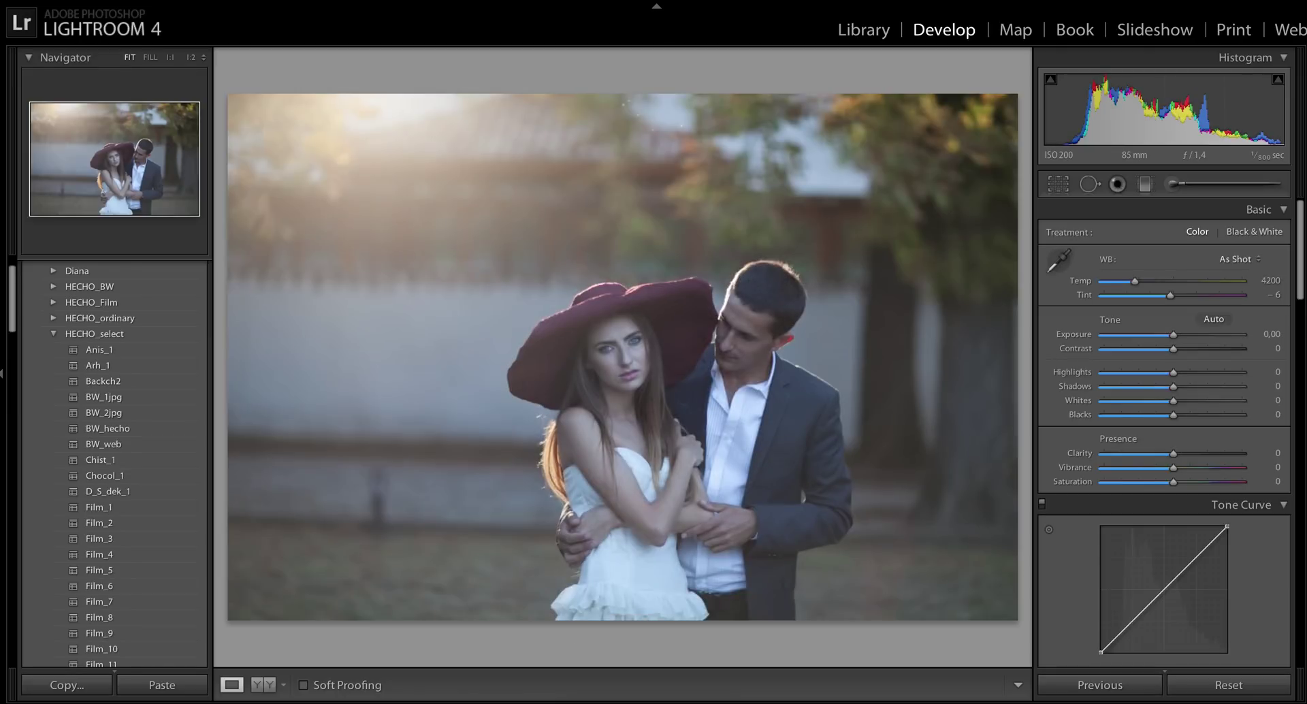
Try Backch2, apply Arh_1 with Temp 5940 to the hat photo, and collapse HECHO_select.
left_click(104, 382)
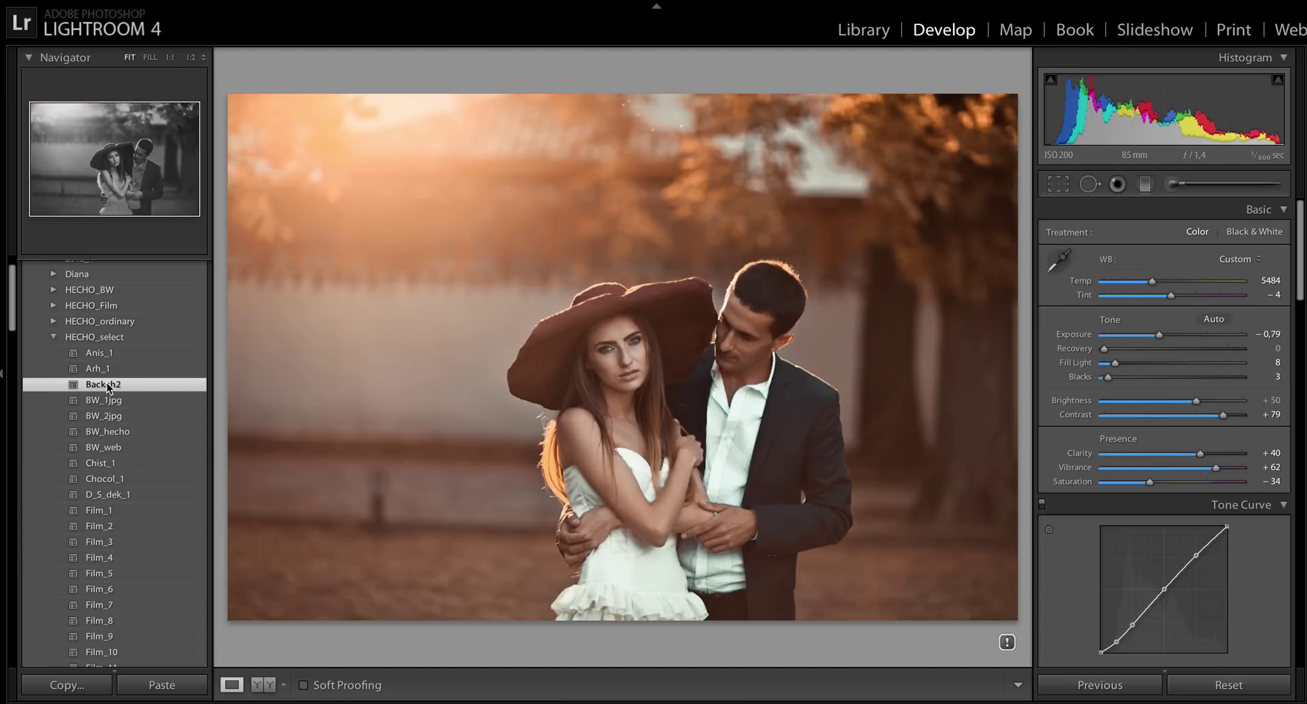
left_click(100, 368)
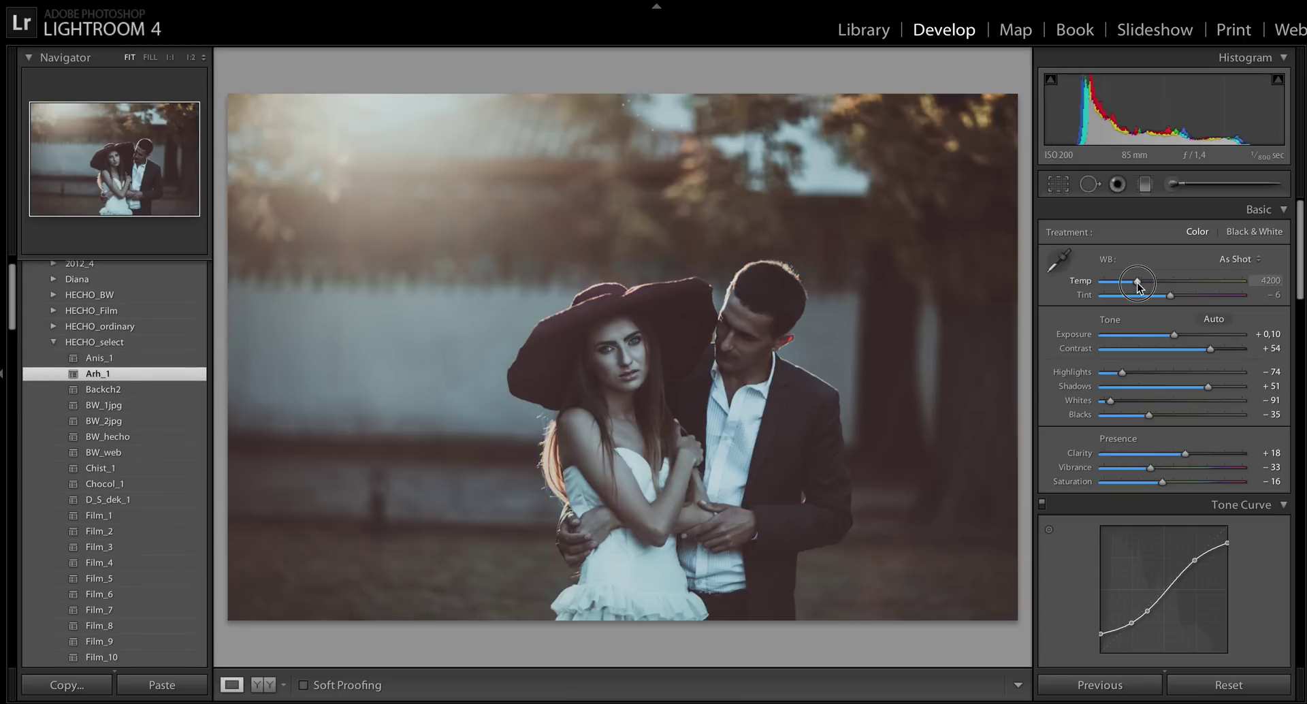
left_click_drag(1139, 286, 1161, 288)
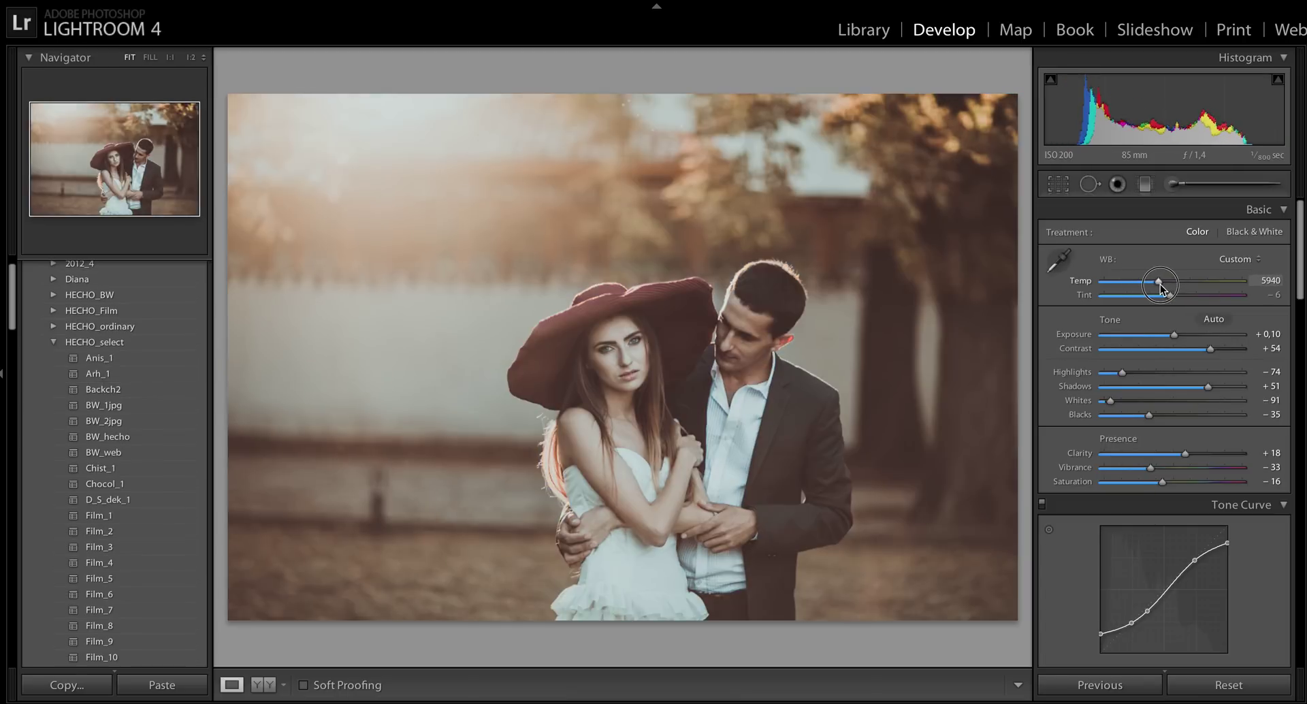
left_click(53, 341)
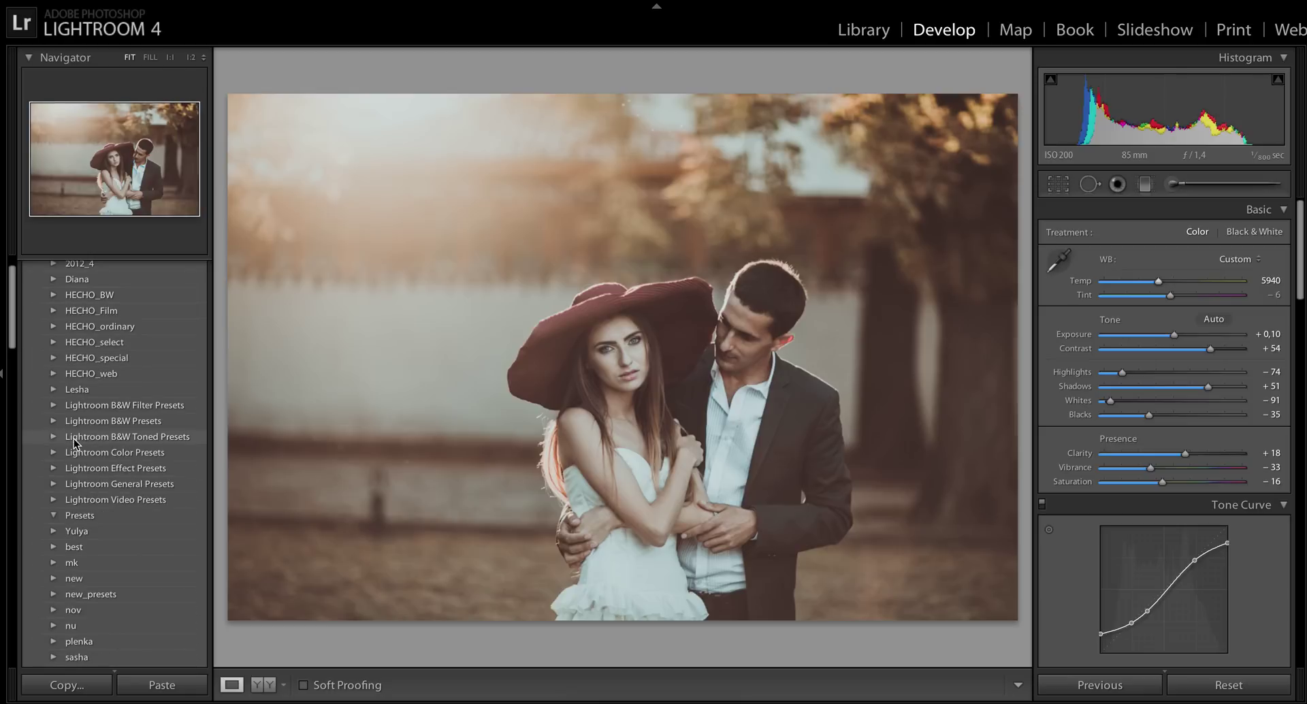
Scroll the Presets panel and expand the HECHO_BW folder to list its black-and-white presets.
scroll(74, 443, "up", 2)
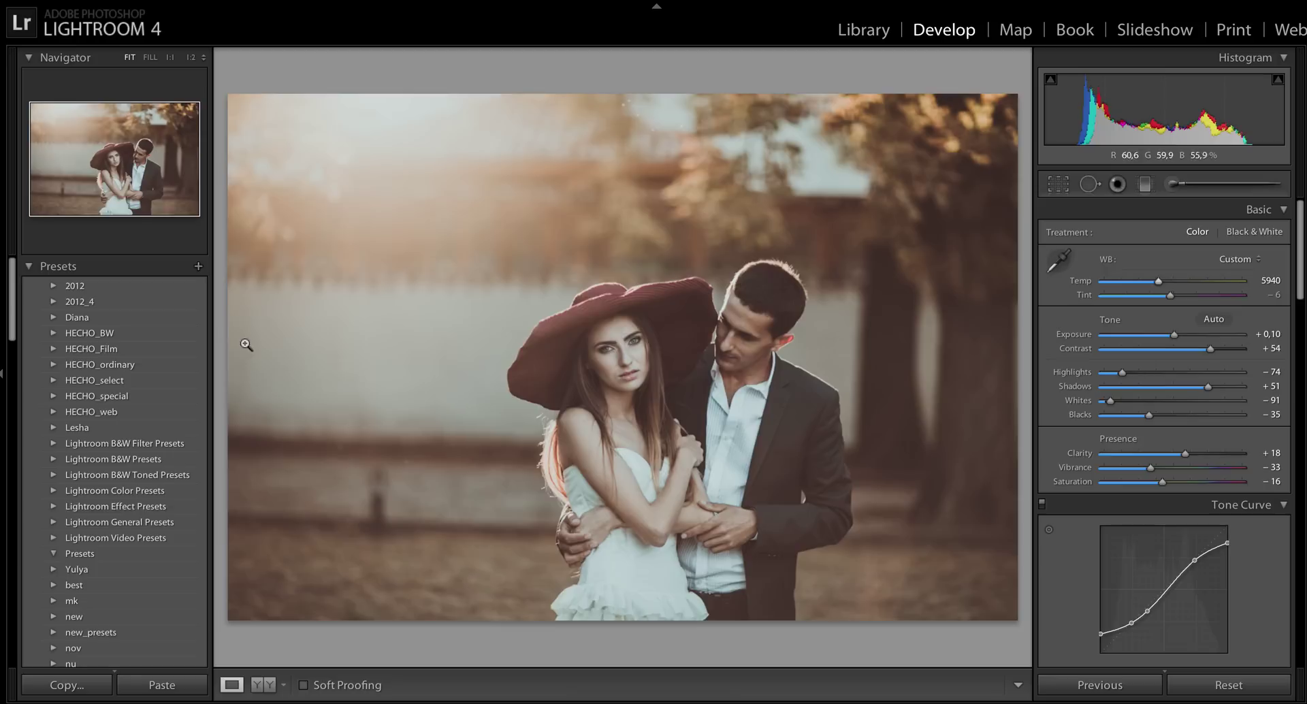
left_click(53, 333)
scroll(65, 340, "down", 3)
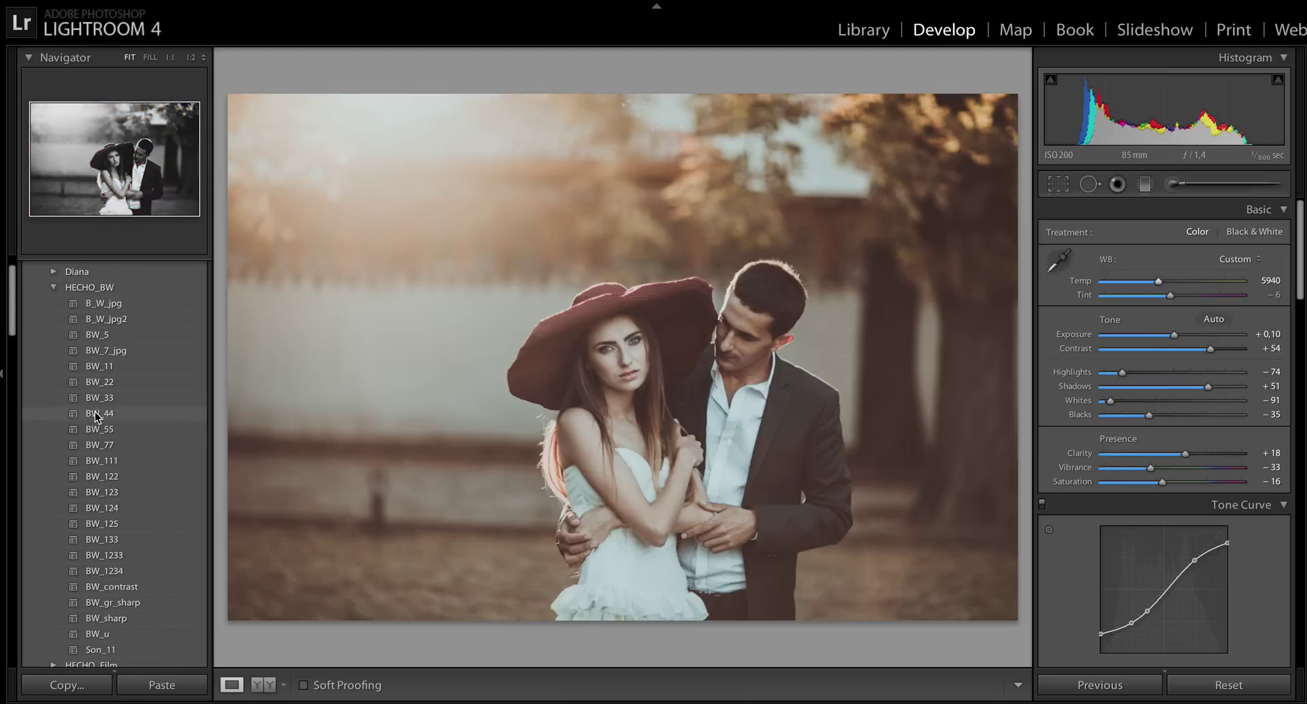
Try BW_111 and tweak the B&W Blue mix, then apply BW_44 to the hat couple photo.
left_click(89, 466)
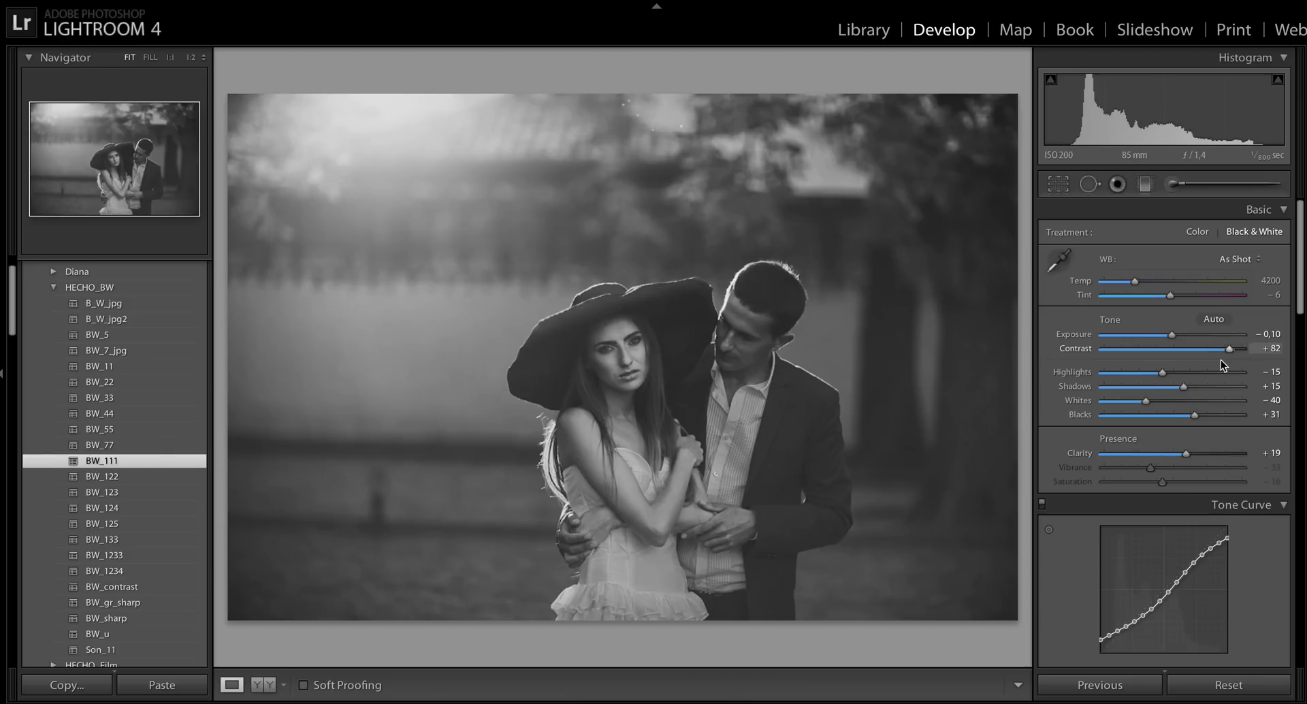
scroll(1208, 371, "down", 6)
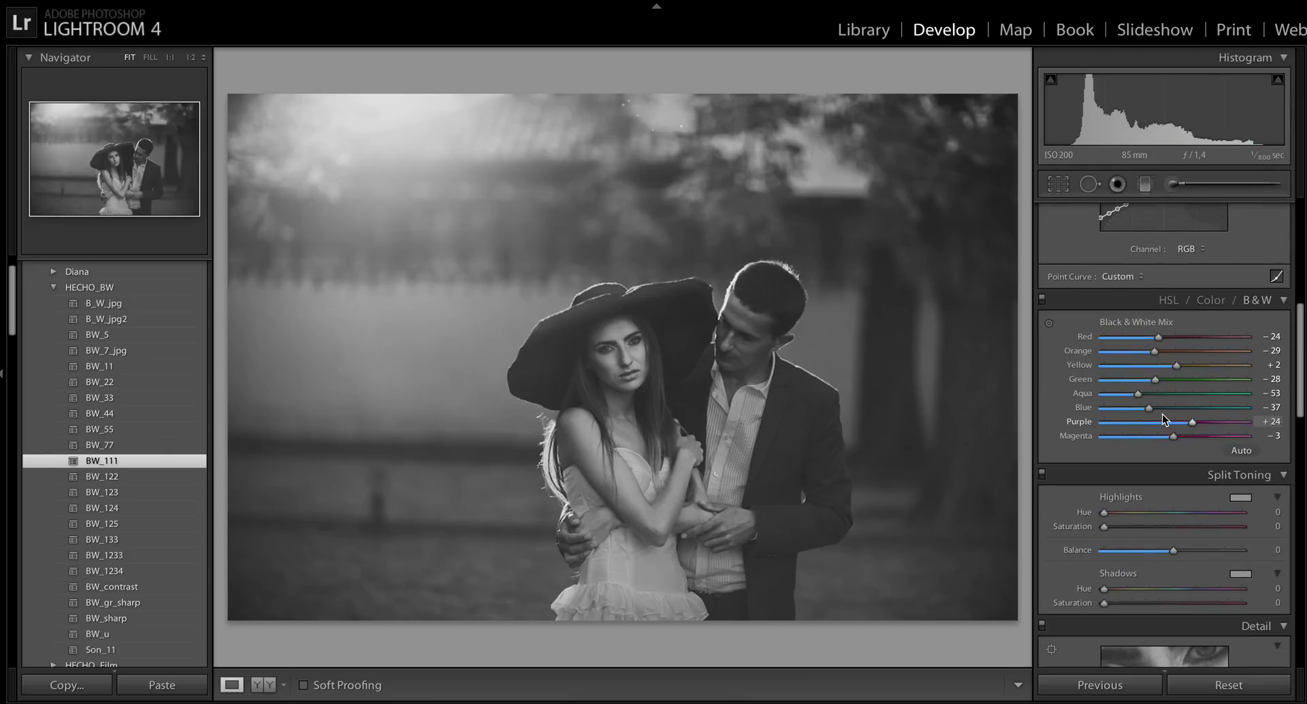
mouse_move(1149, 409)
left_mouse_down()
mouse_move(1178, 414)
mouse_move(1167, 417)
left_mouse_up()
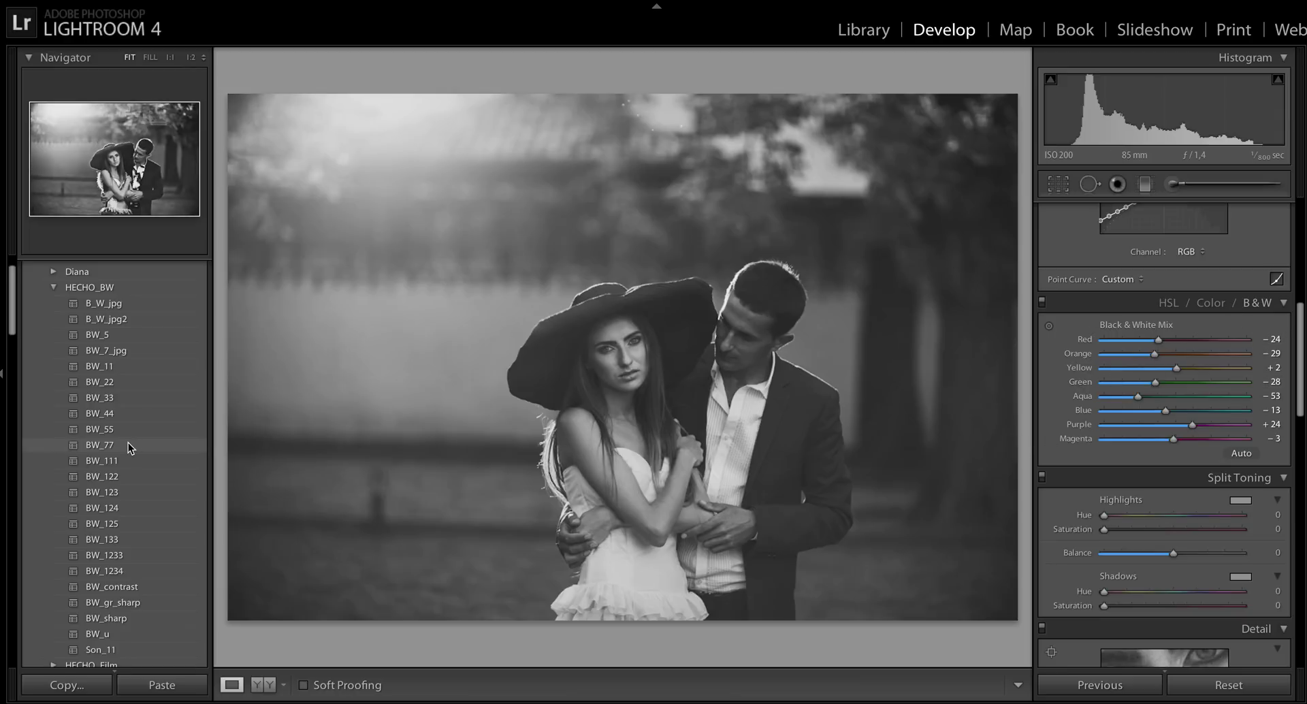
scroll(119, 463, "down", 3)
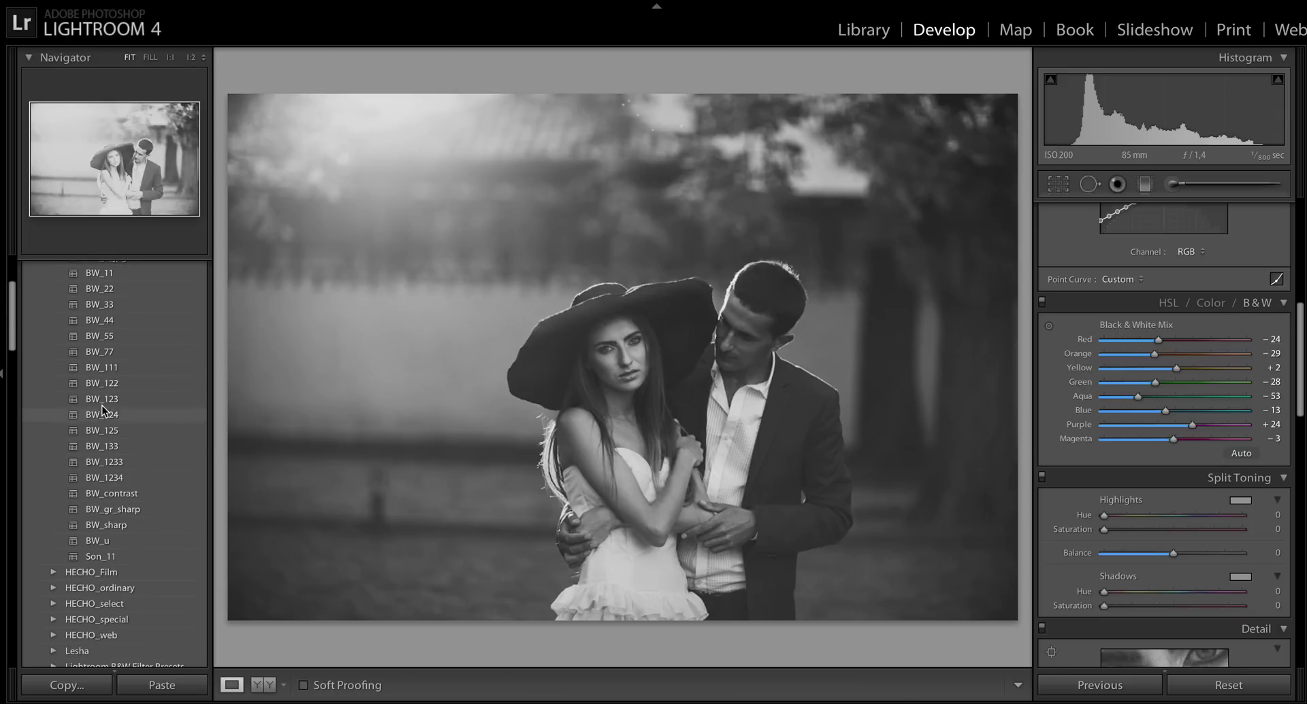
left_click(100, 324)
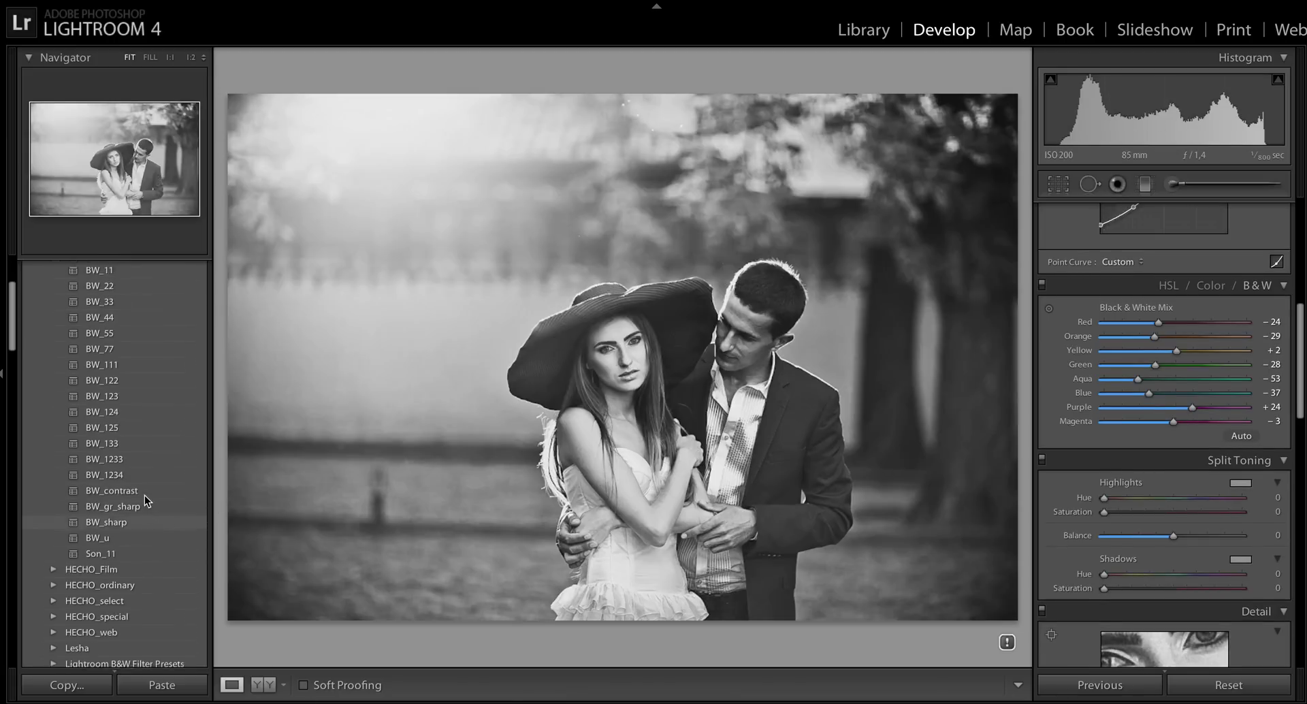
scroll(102, 443, "up", 5)
Collapse HECHO_BW, apply Film_10 from HECHO_Film (Temp 5465, Saturation −38), then collapse HECHO_Film.
left_click(54, 333)
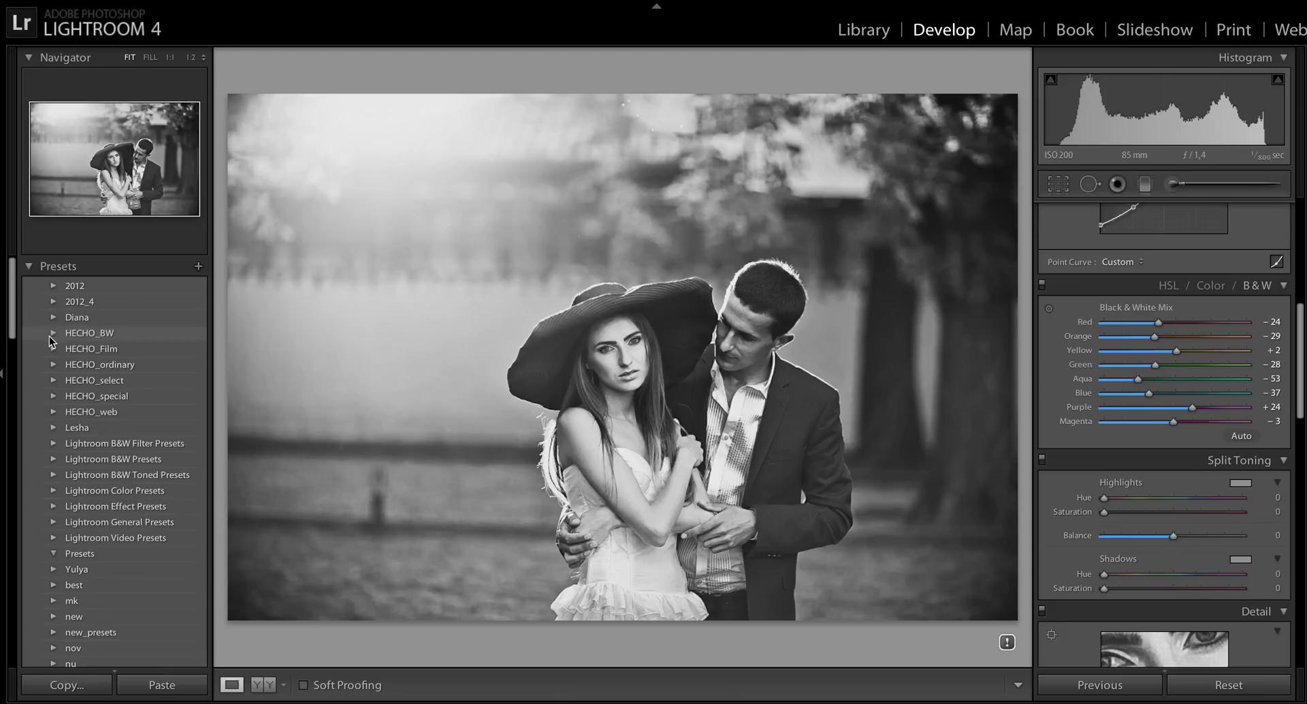
left_click(54, 350)
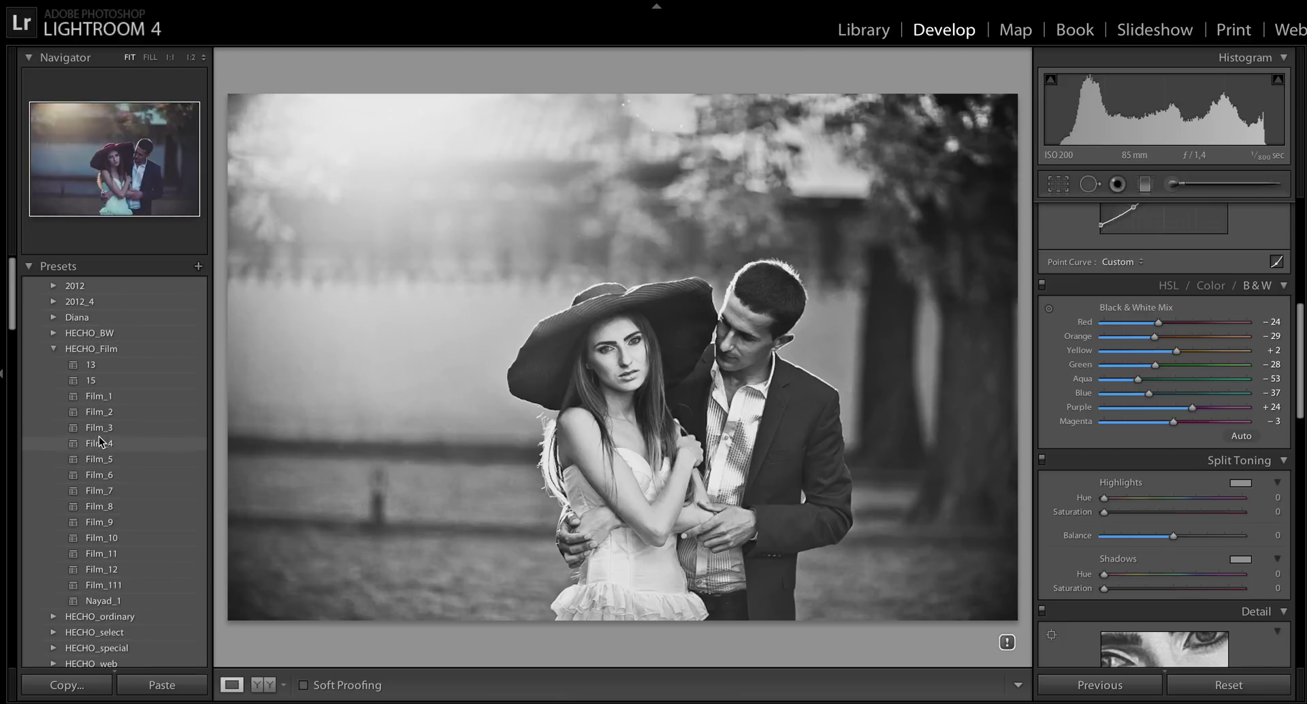
left_click(102, 480)
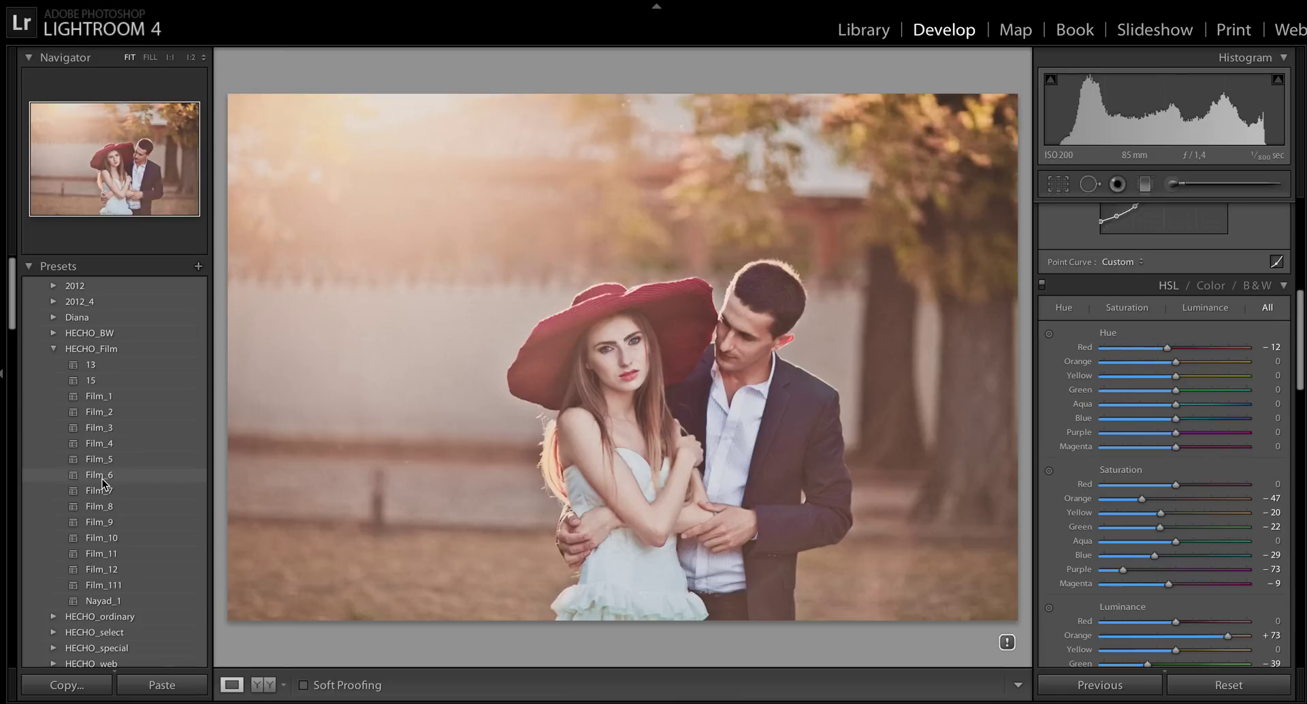
left_click(107, 537)
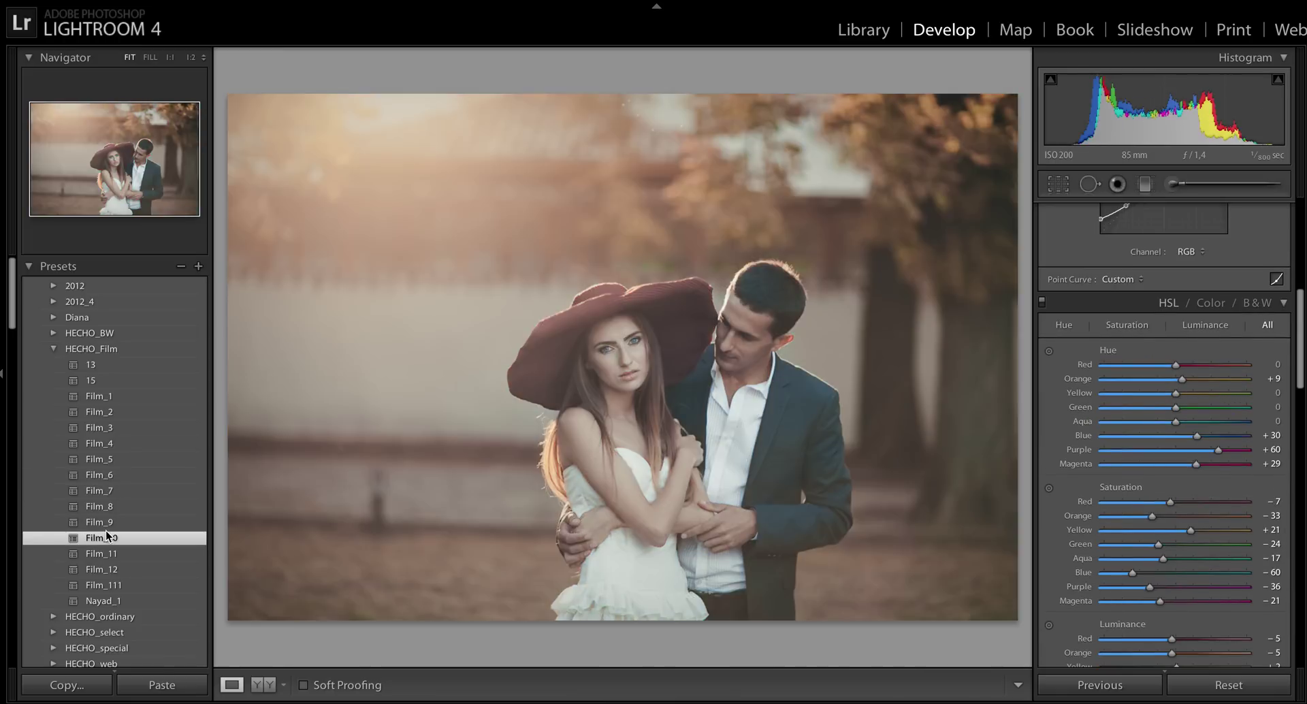
scroll(1178, 356, "up", 5)
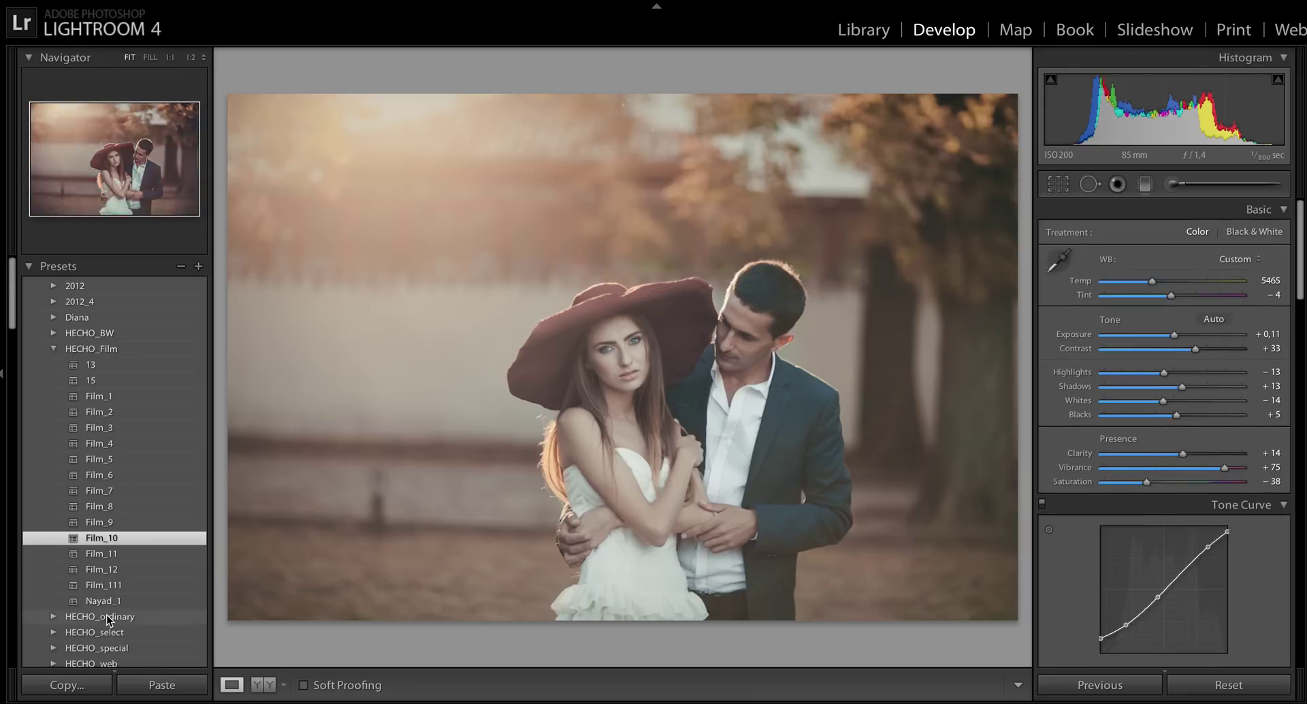
scroll(109, 616, "down", 3)
scroll(74, 443, "up", 3)
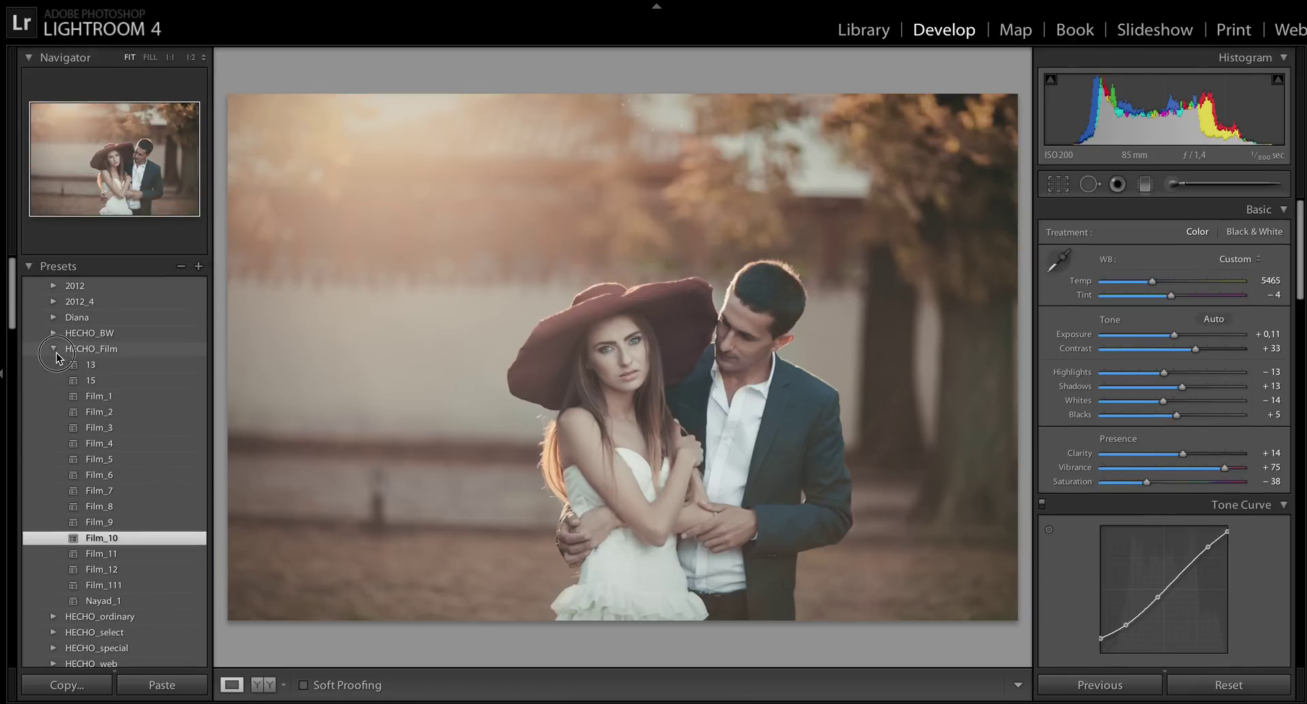
left_click(56, 352)
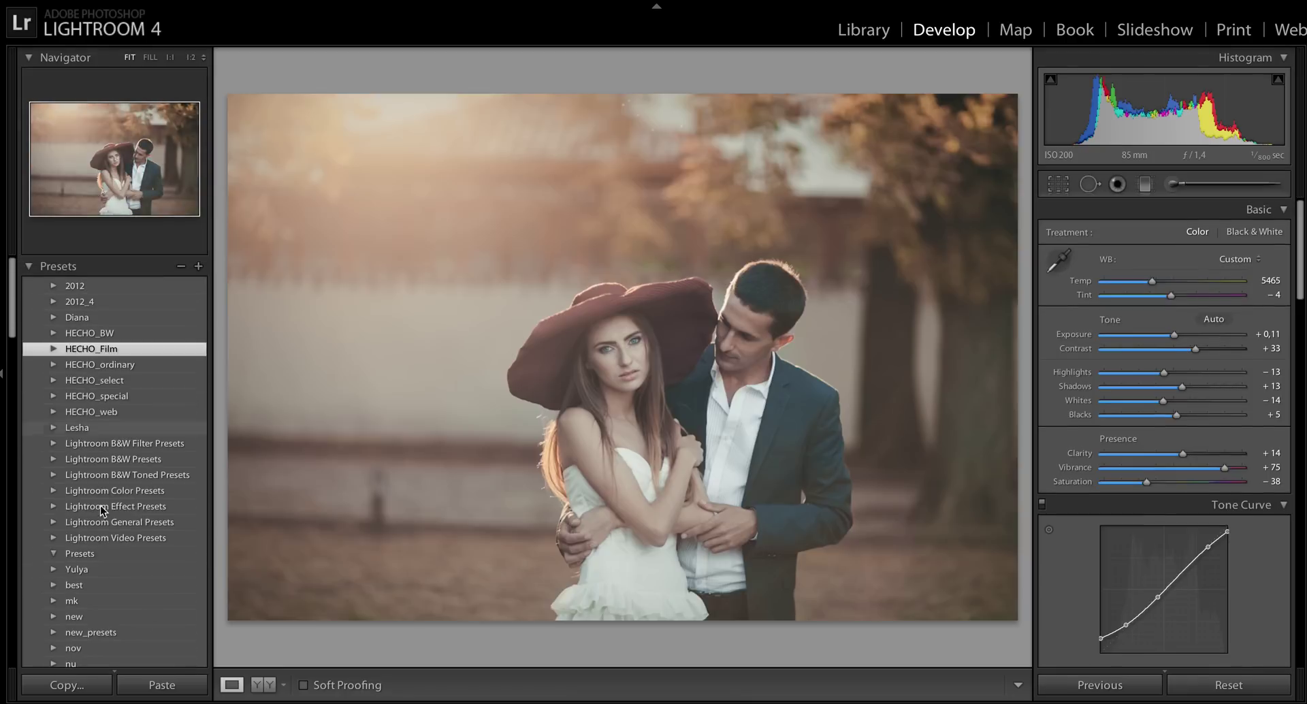
Apply the HECHO_ordinary preset G_O_22, set Highlights -64 and Exposure +0,80, then check Before/After.
left_click(55, 366)
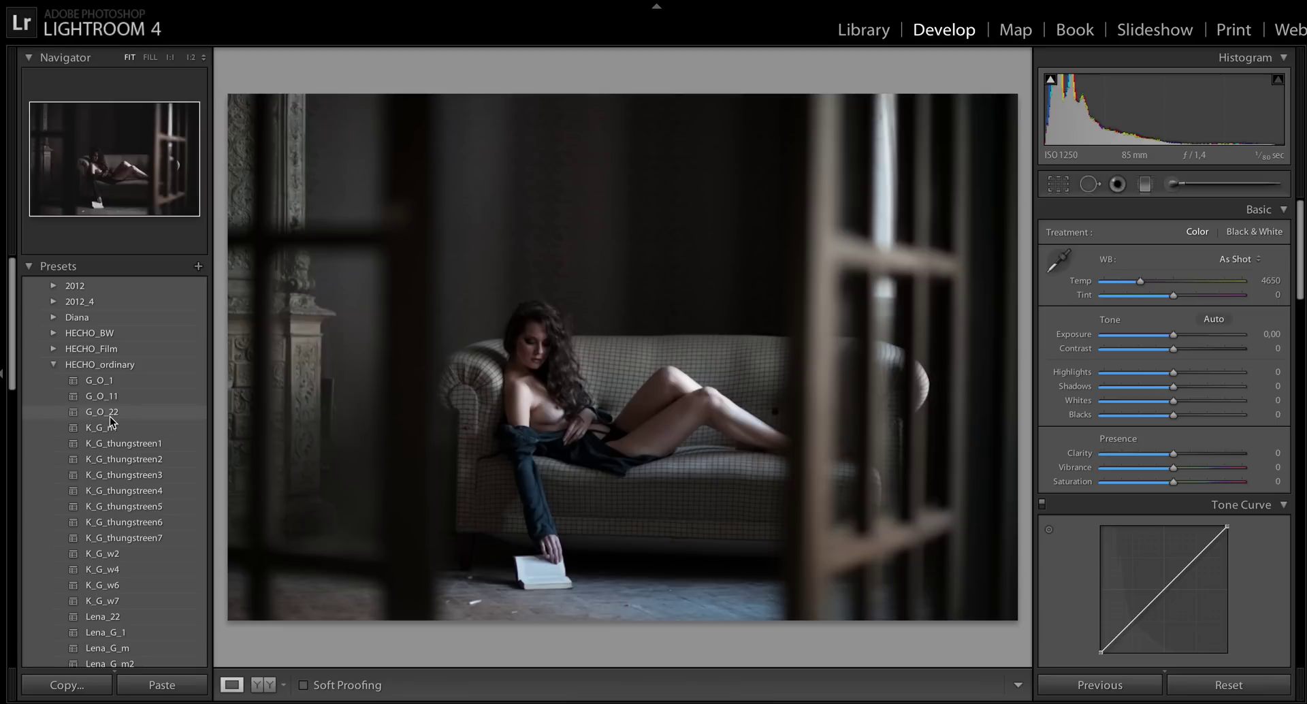
left_click(111, 412)
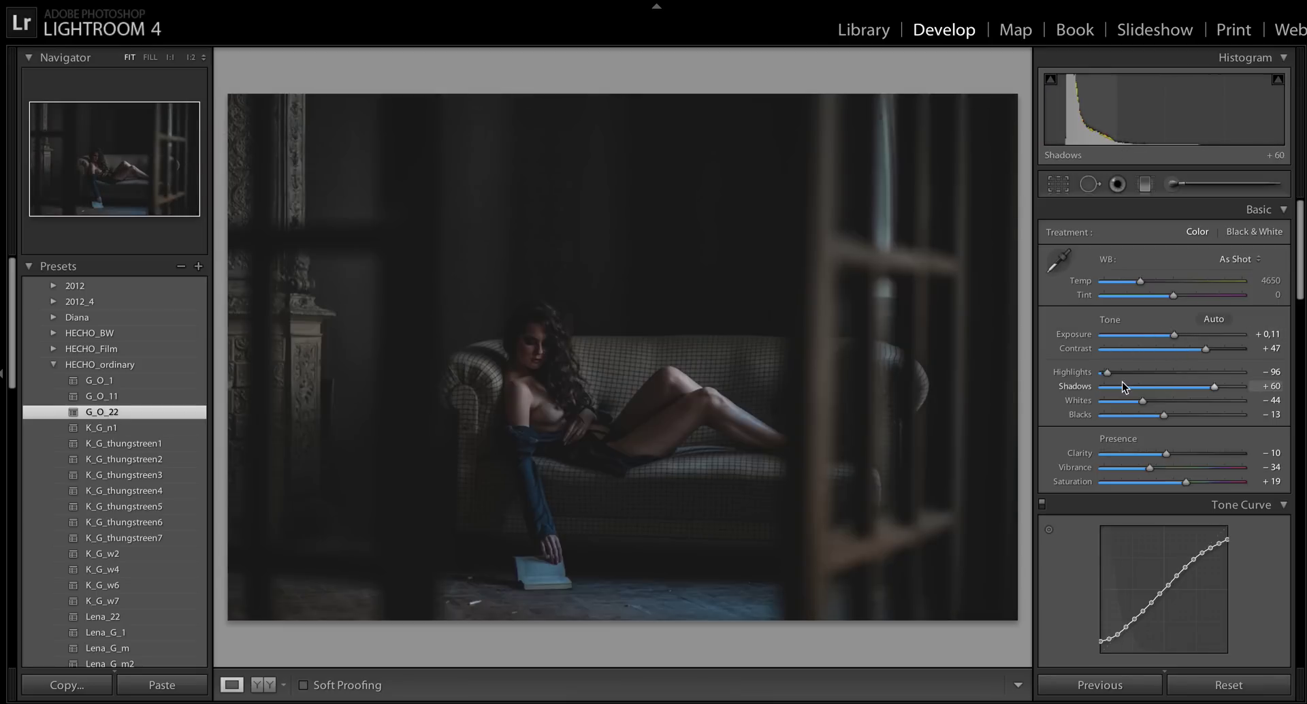
left_click_drag(1107, 373, 1129, 377)
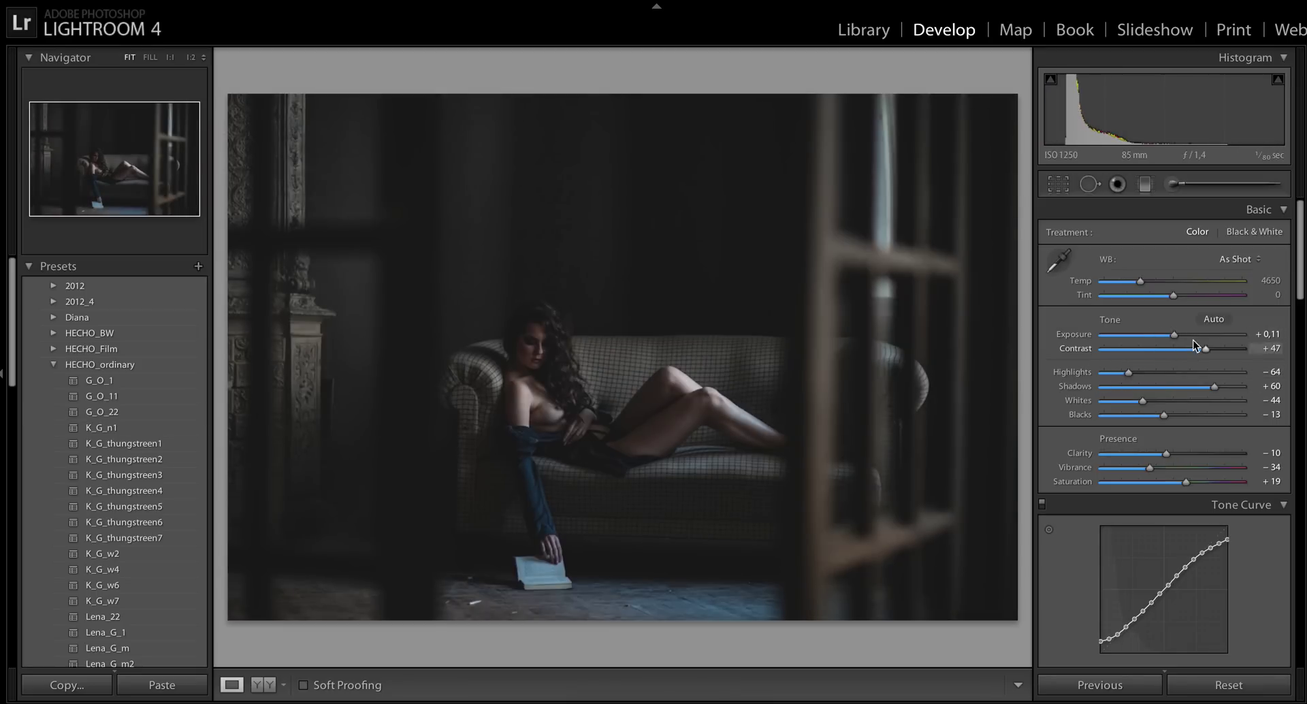
left_click_drag(1174, 335, 1186, 337)
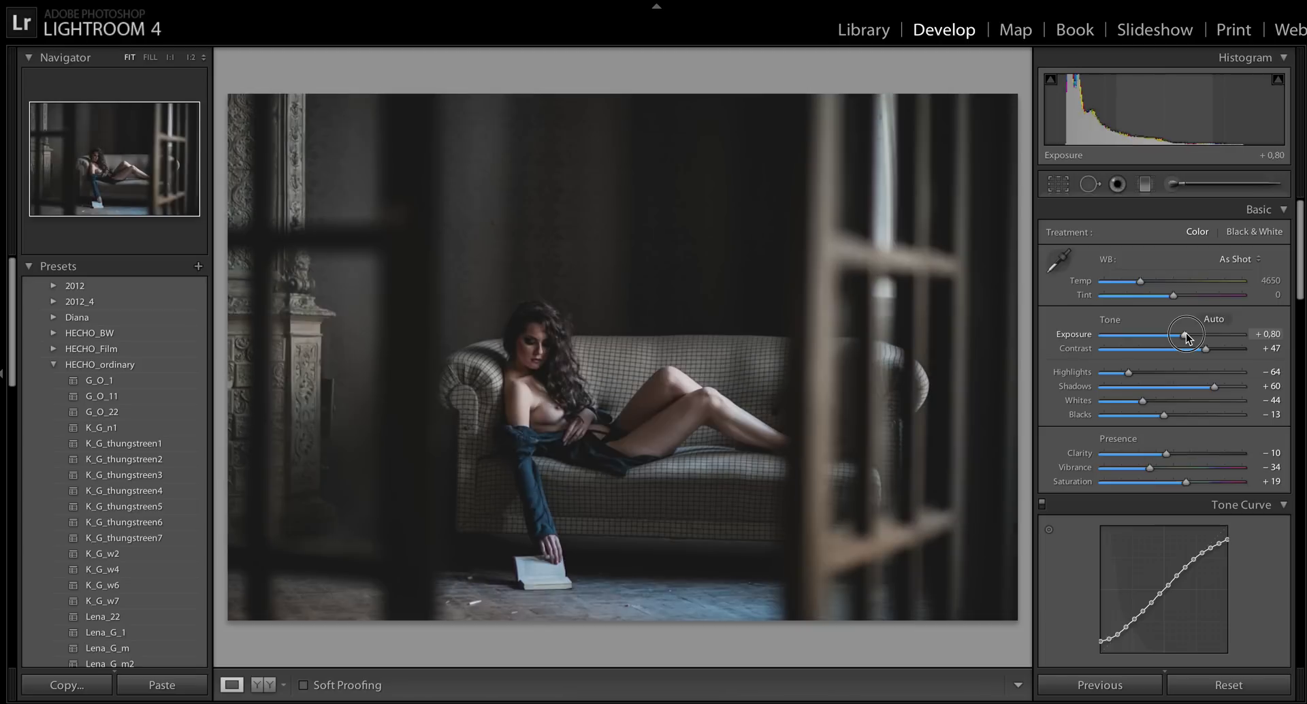
key("backslash")
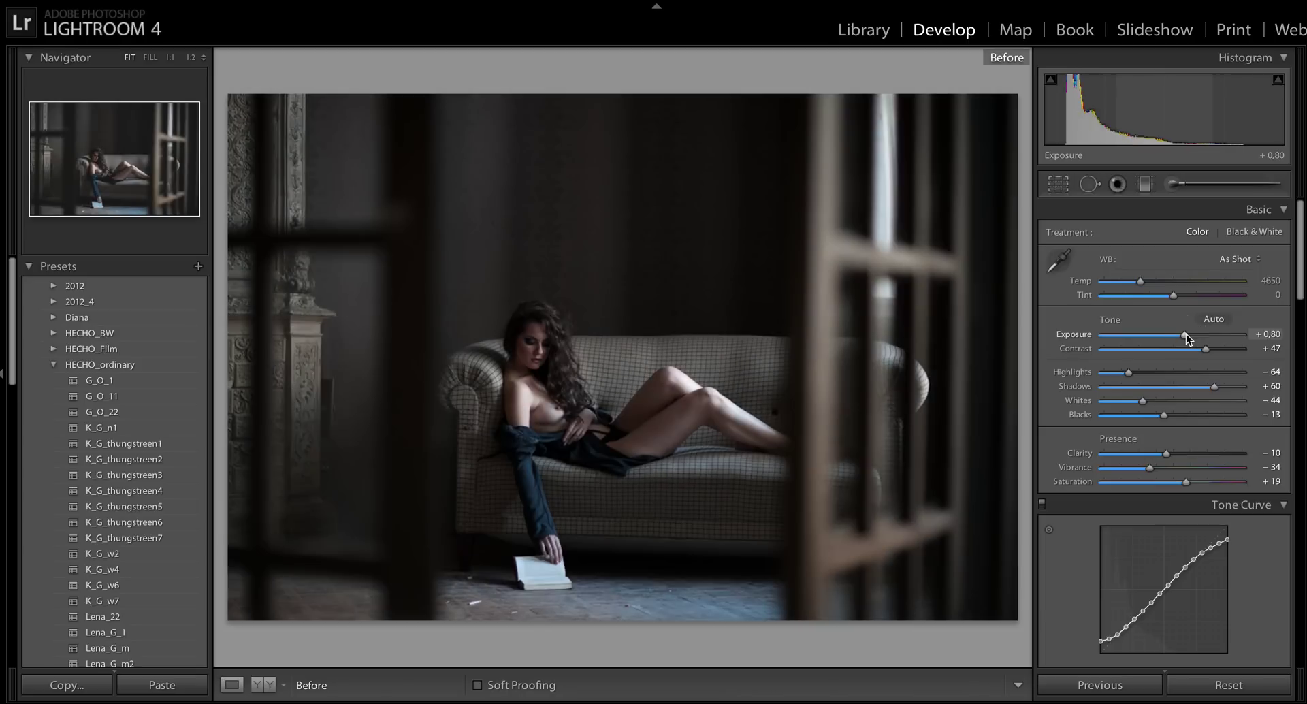
key("backslash")
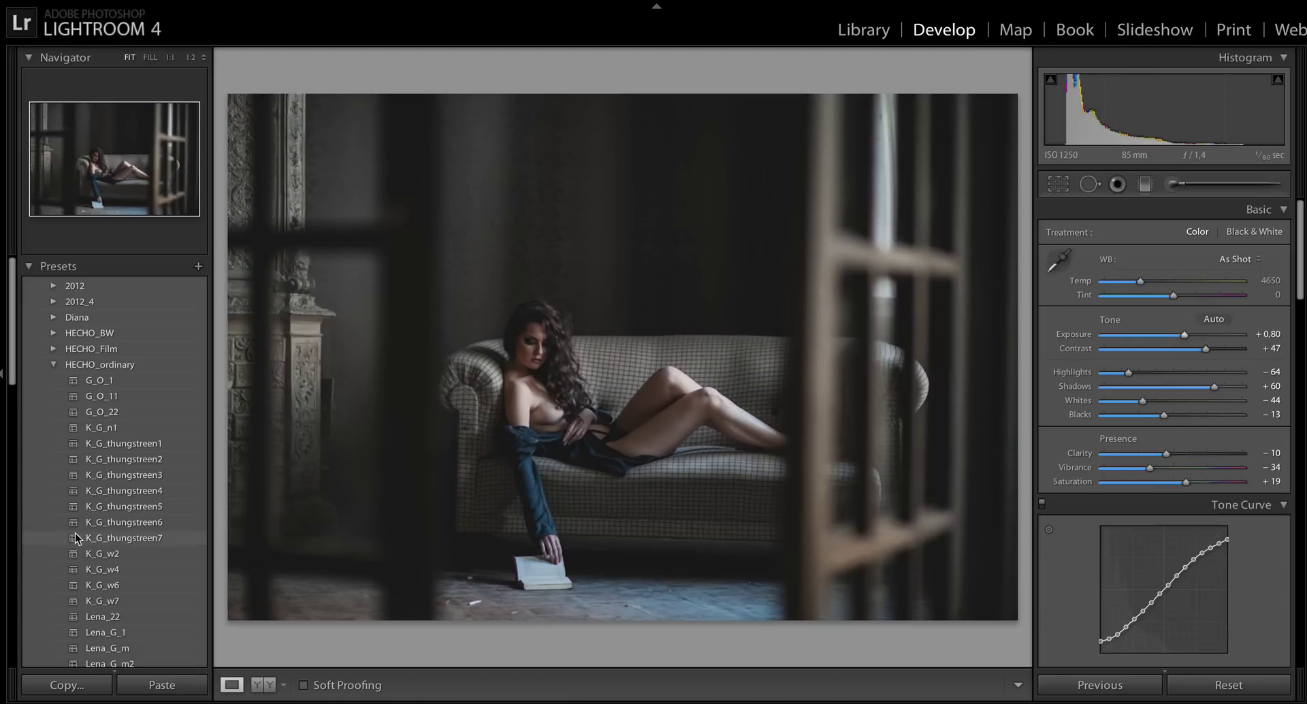
scroll(81, 545, "down", 3)
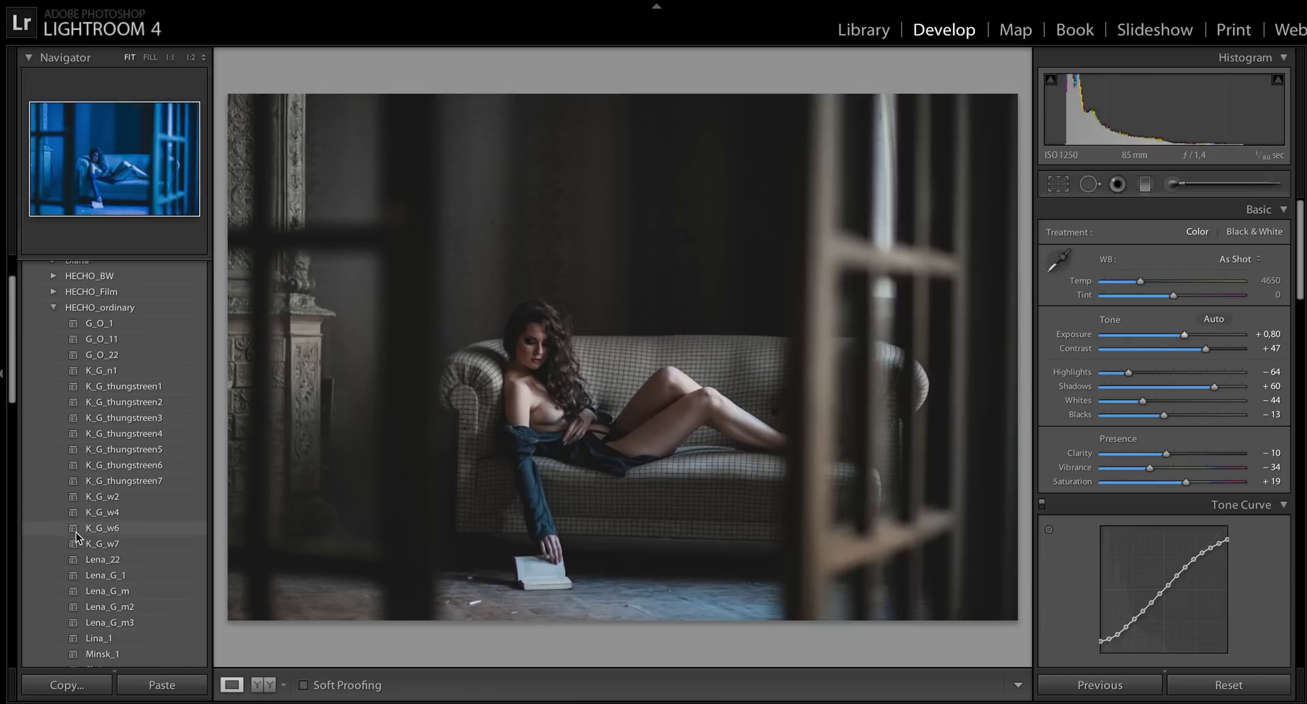
Apply the Lena_G_1 preset with Exposure +0,70, then advance to the café chair photo.
left_click(106, 576)
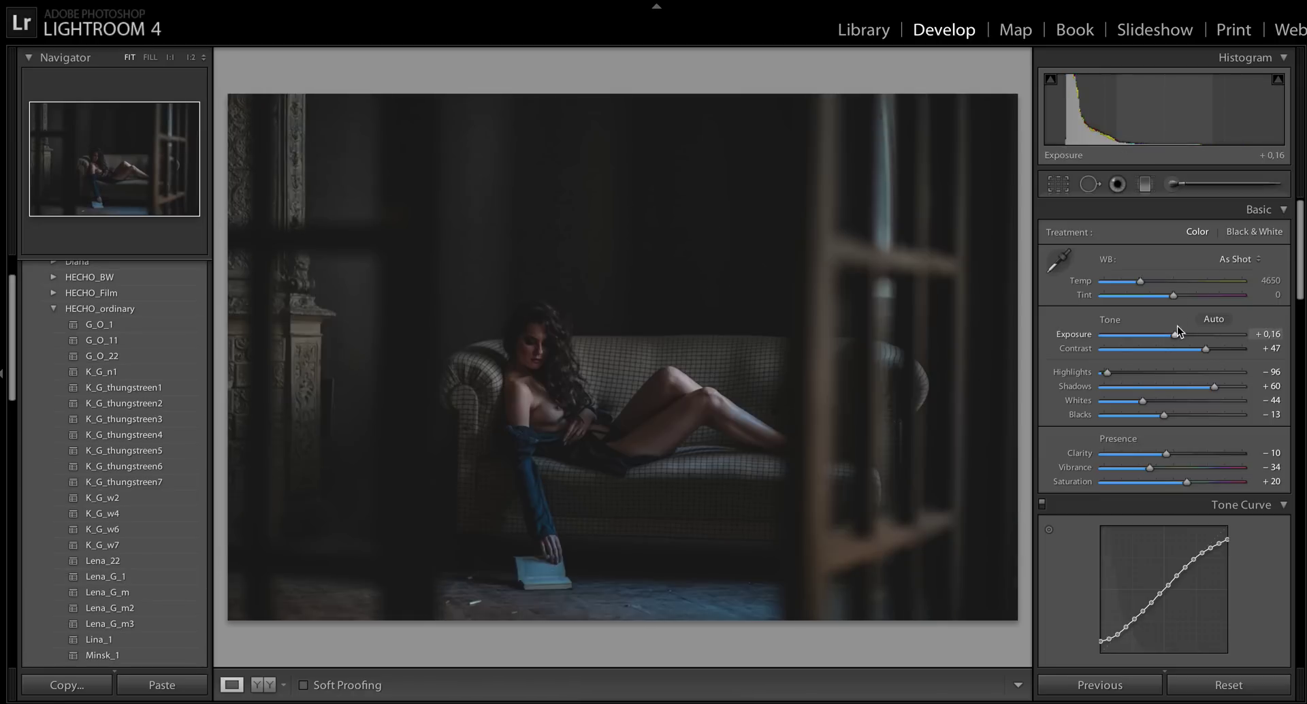
left_click_drag(1165, 340, 1185, 341)
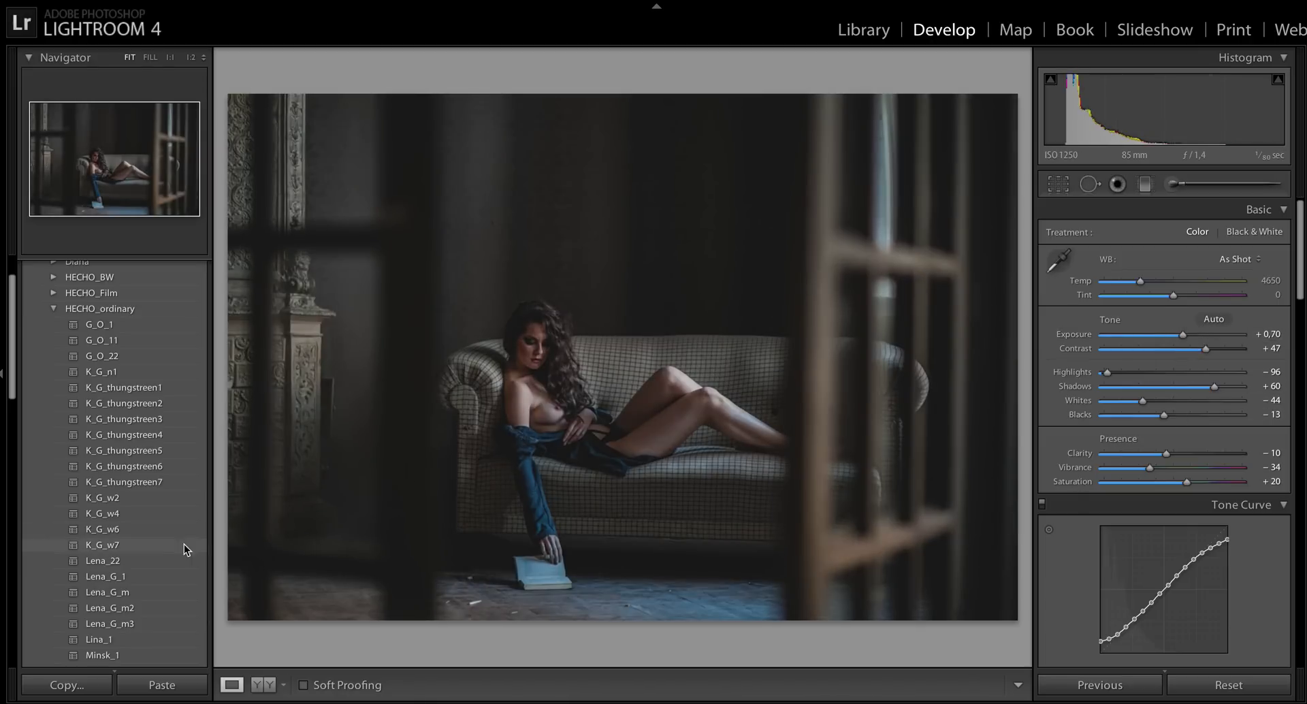
scroll(163, 548, "down", 3)
scroll(129, 565, "down", 1)
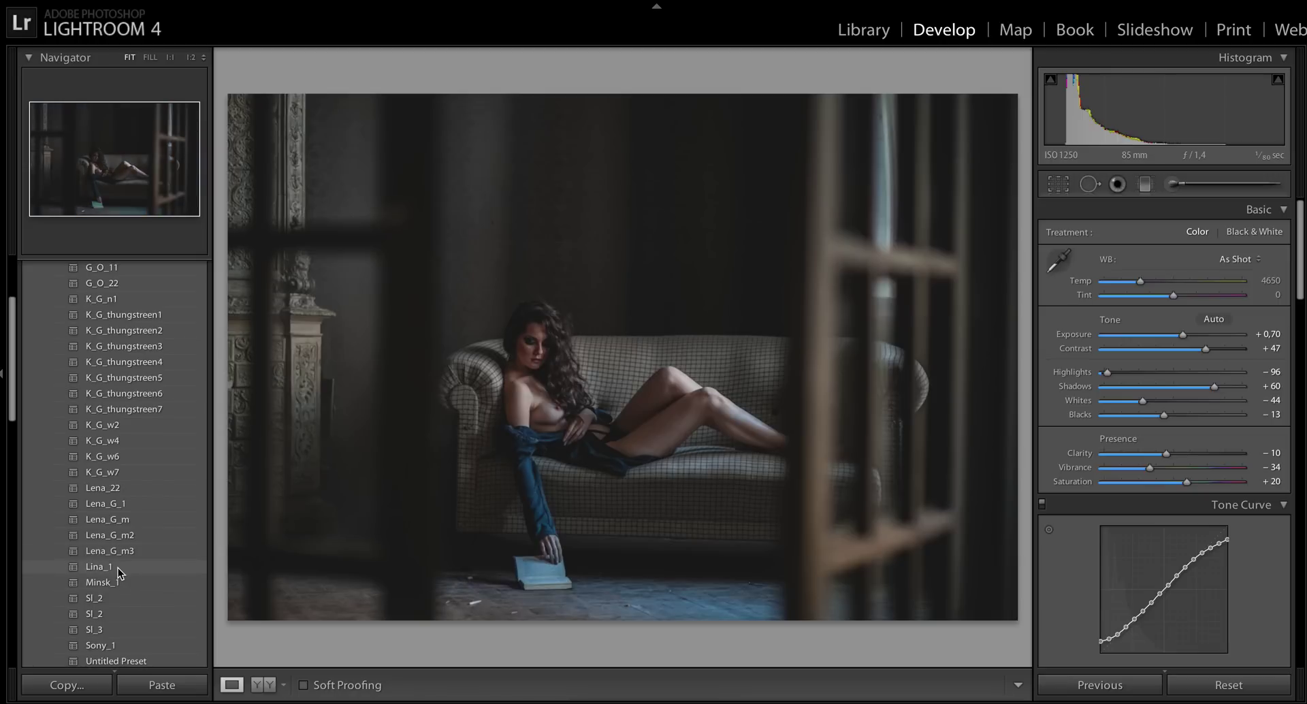
scroll(124, 575, "down", 7)
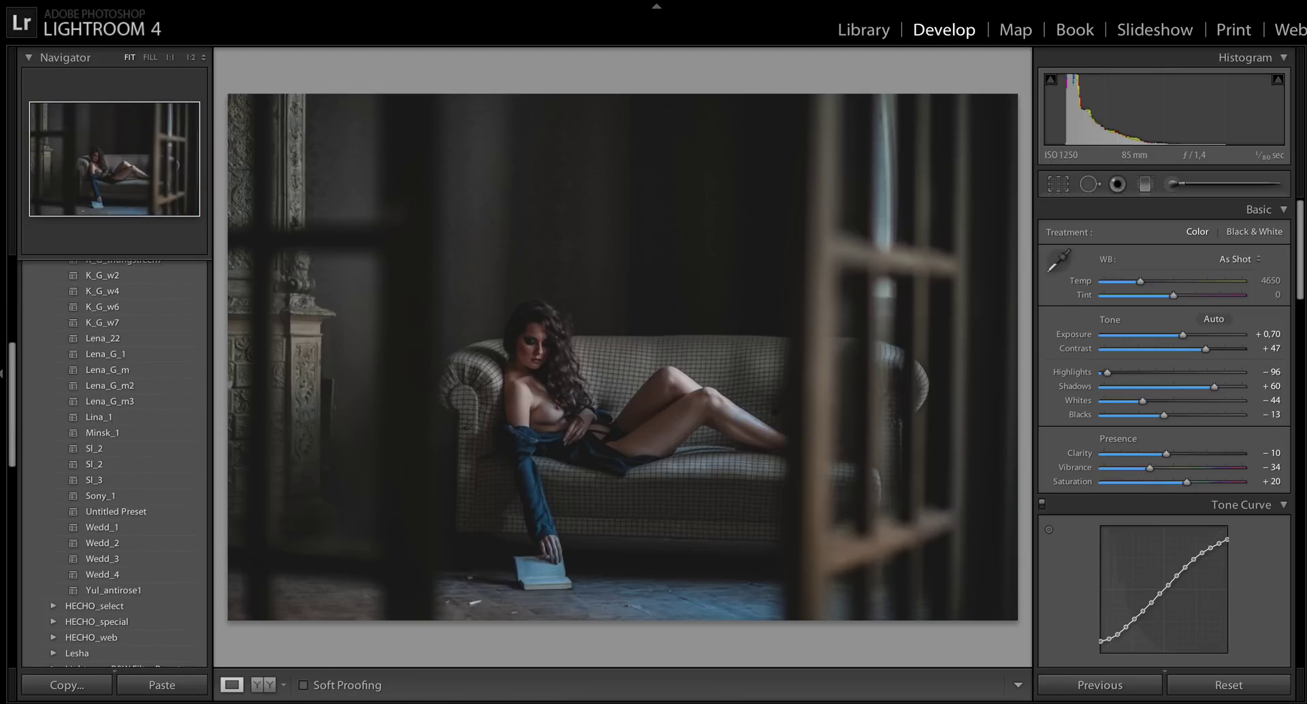
key("ctrl+Right")
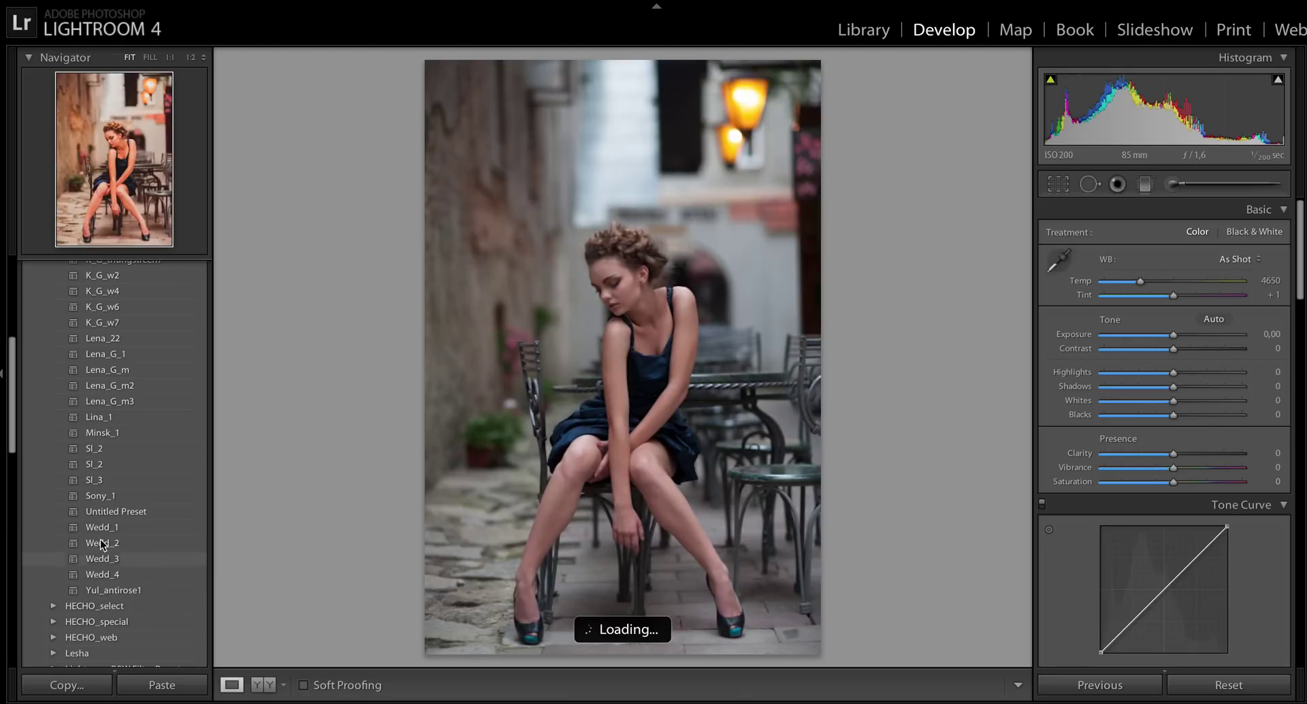
Apply the HECHO_ordinary preset Sl_2 to the café chair portrait.
left_click(97, 450)
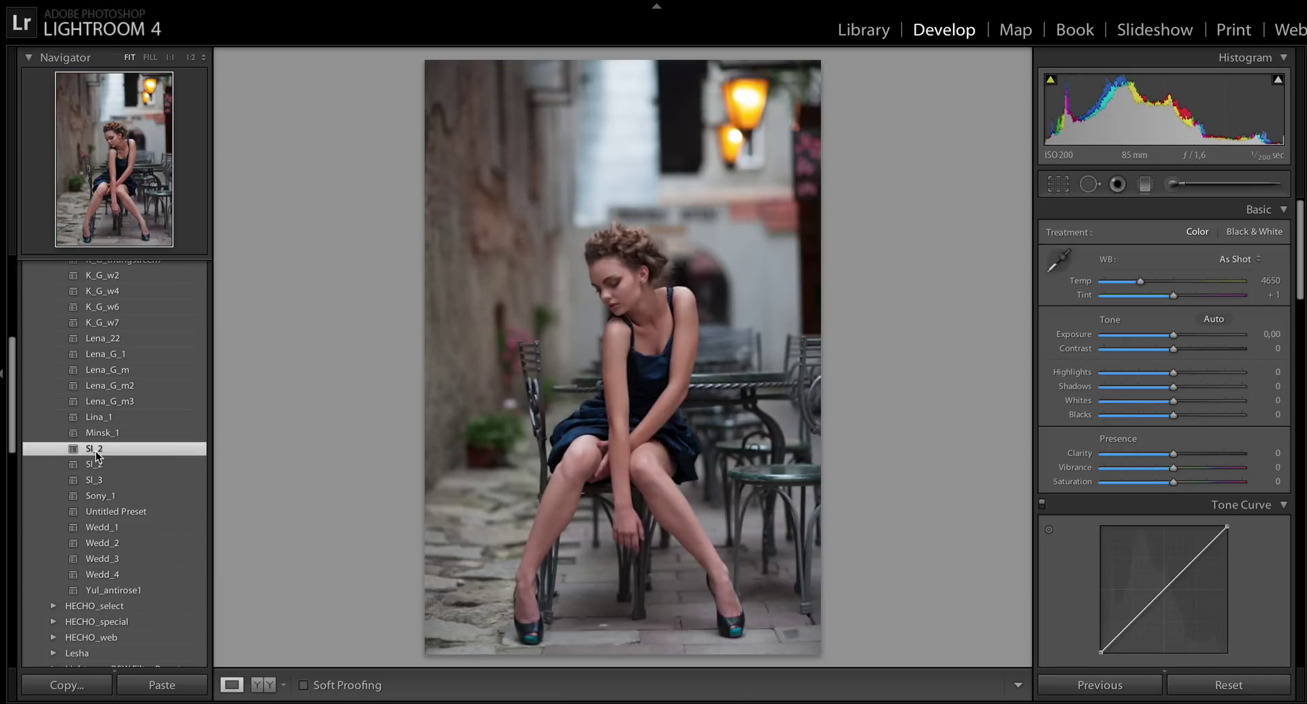